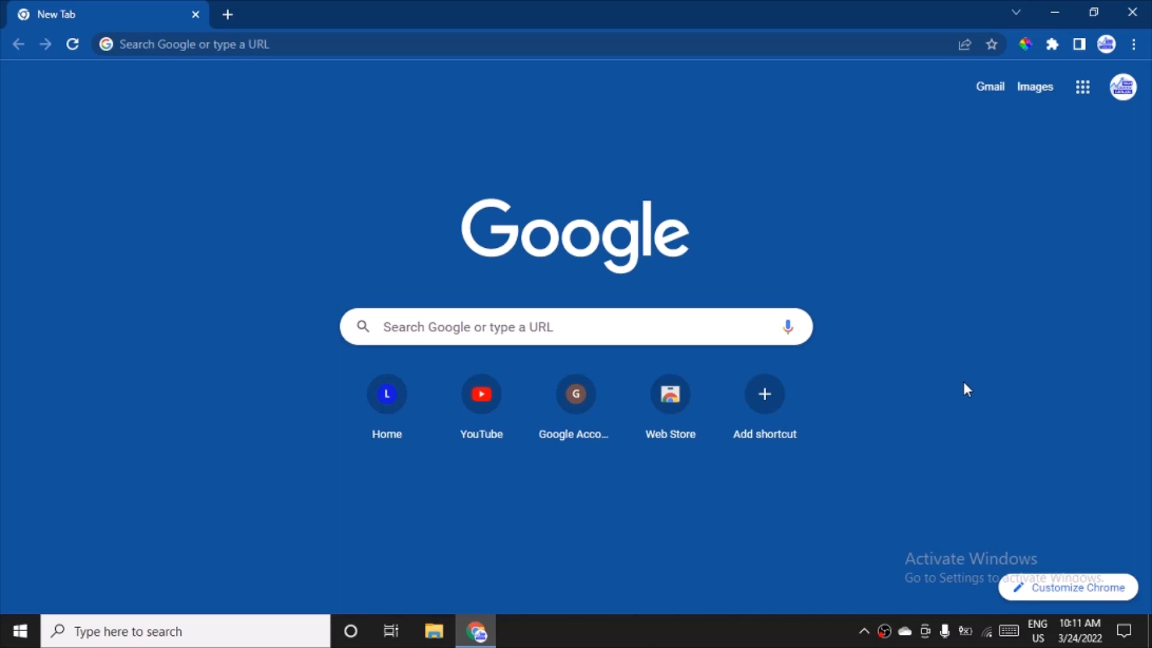
Step: Search the web for "download android studio"
{"action": "left_click", "coordinate": [216, 46]}
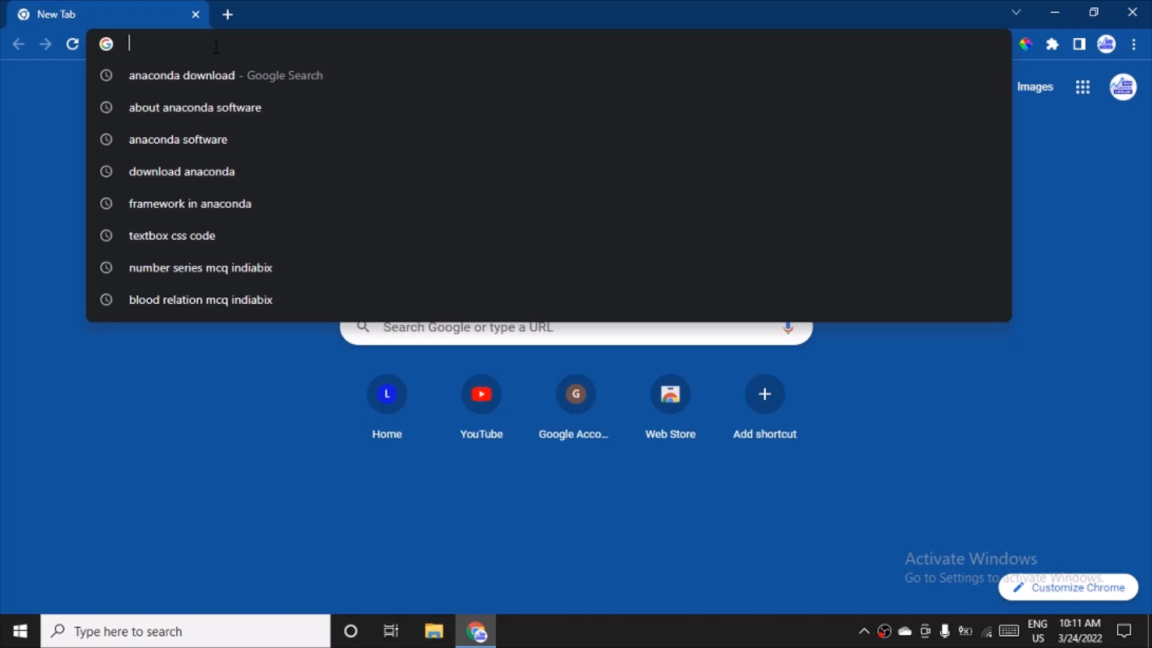
{"action": "type", "text": "ownlo"}
{"action": "key", "text": "BackSpace"}
{"action": "key", "text": "BackSpace"}
{"action": "key", "text": "BackSpace"}
{"action": "key", "text": "BackSpace"}
{"action": "key", "text": "BackSpace"}
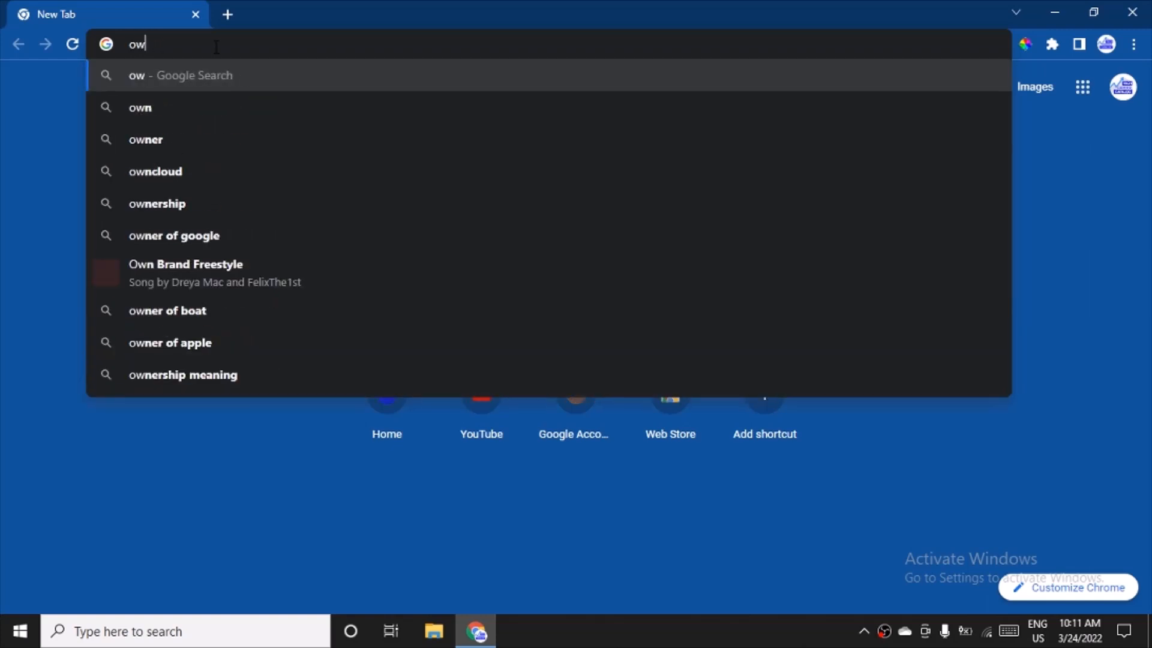
{"action": "type", "text": "down"}
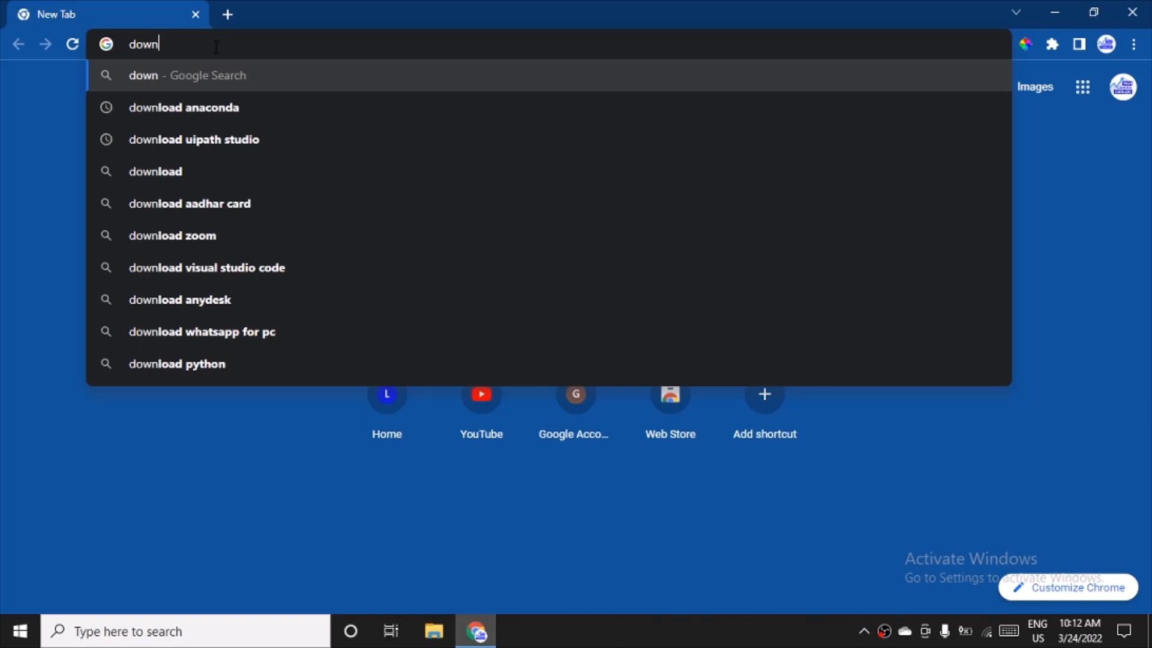
{"action": "type", "text": "load an"}
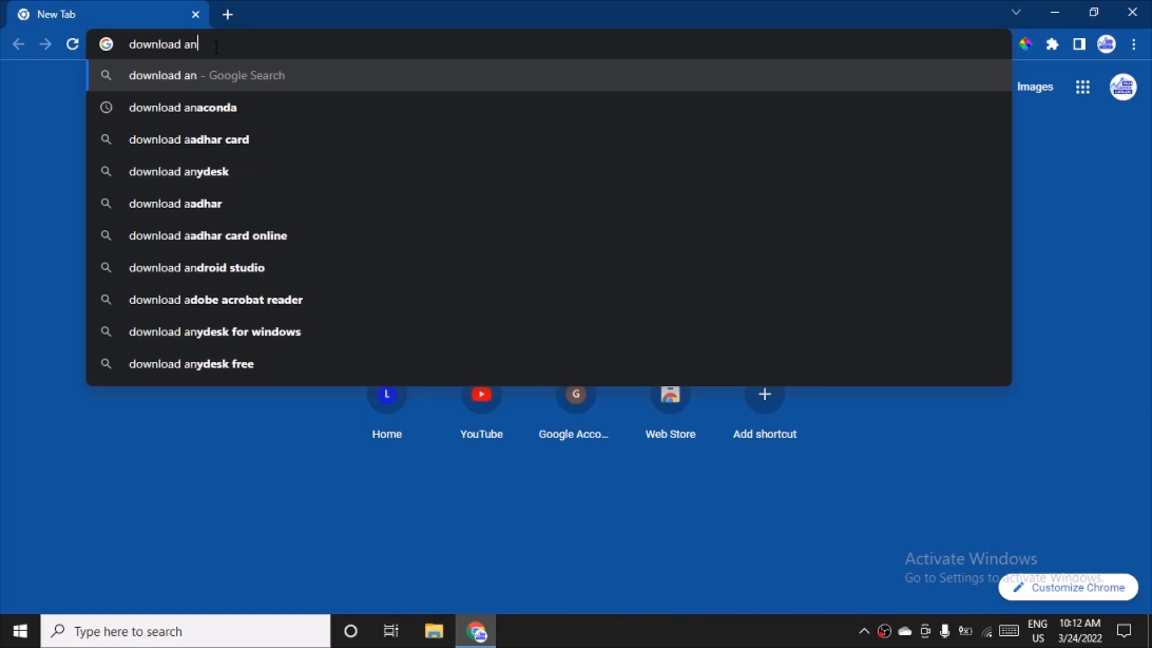
{"action": "key", "text": "Down"}
{"action": "key", "text": "Down"}
{"action": "key", "text": "Down"}
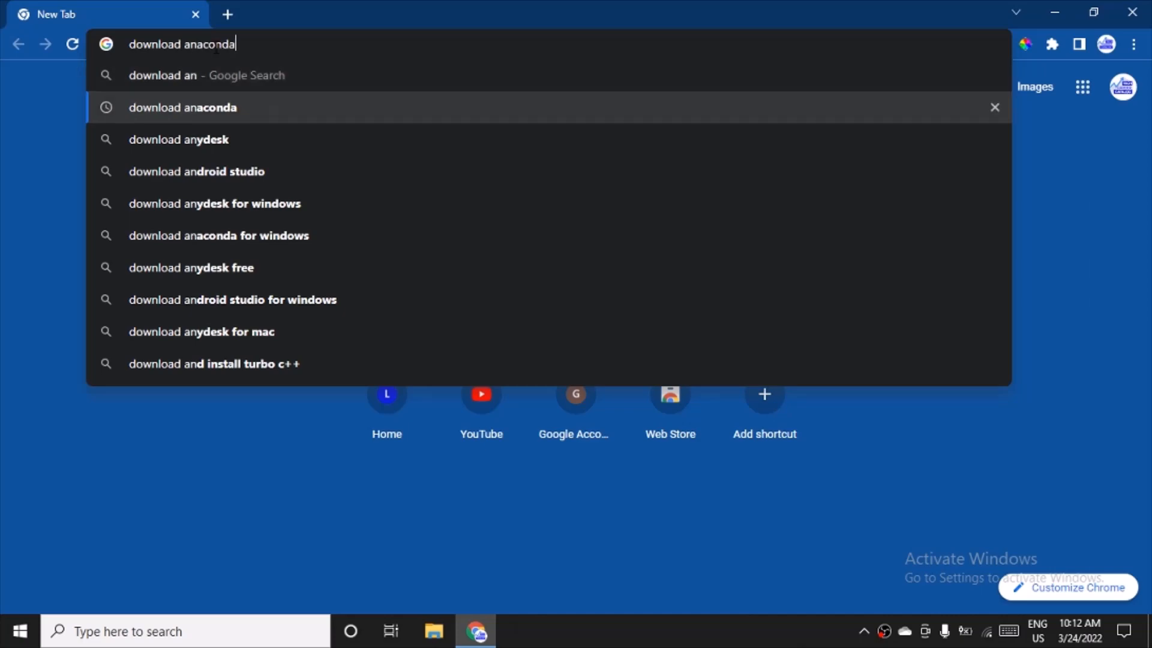
{"action": "key", "text": "Return"}
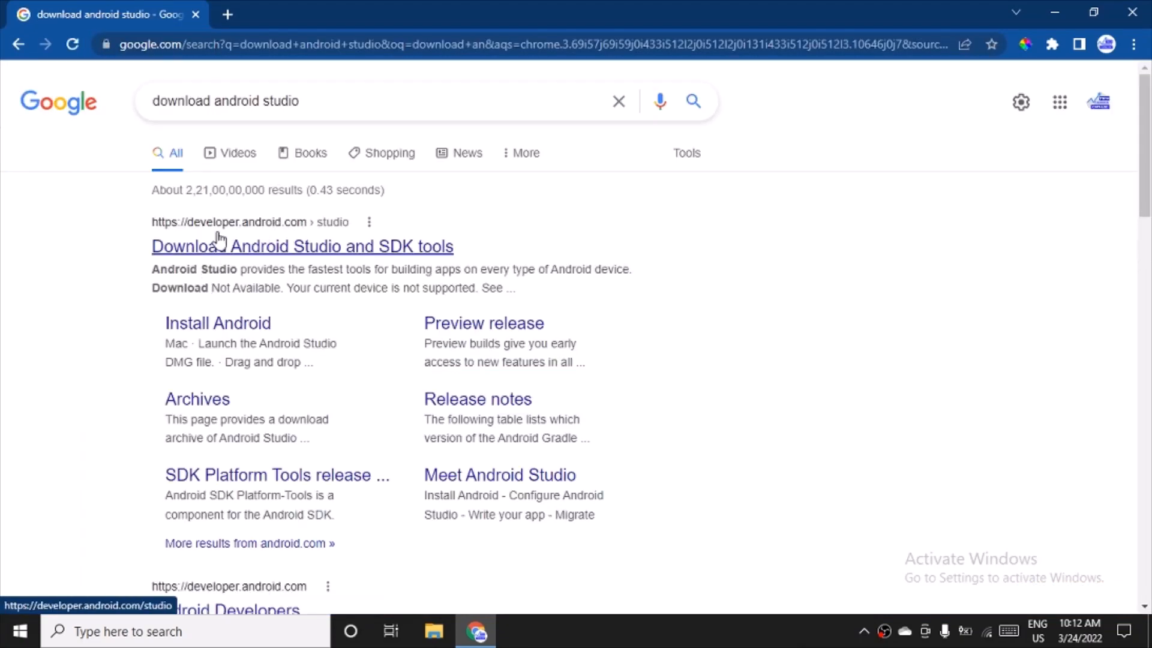
Step: Open the official Download Android Studio and SDK tools page and choose the android-studio-2021.1.1.22-windows.exe package from its downloads table
{"action": "left_click", "coordinate": [312, 253]}
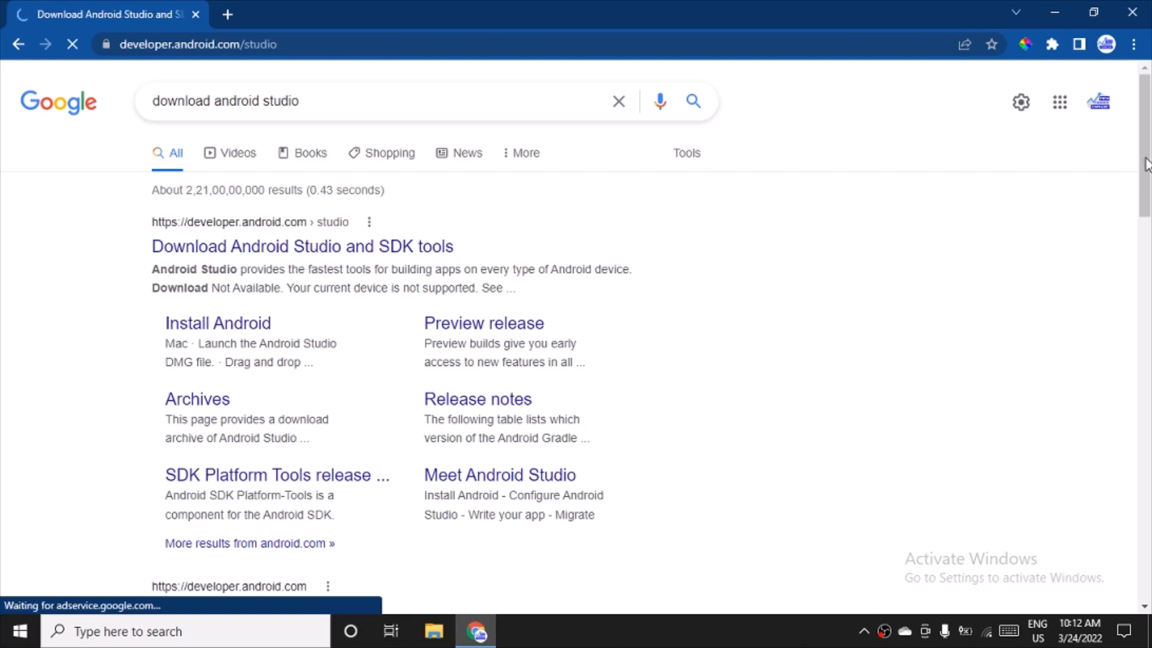
{"action": "scroll", "coordinate": [539, 330], "scroll_direction": "down", "scroll_amount": 3}
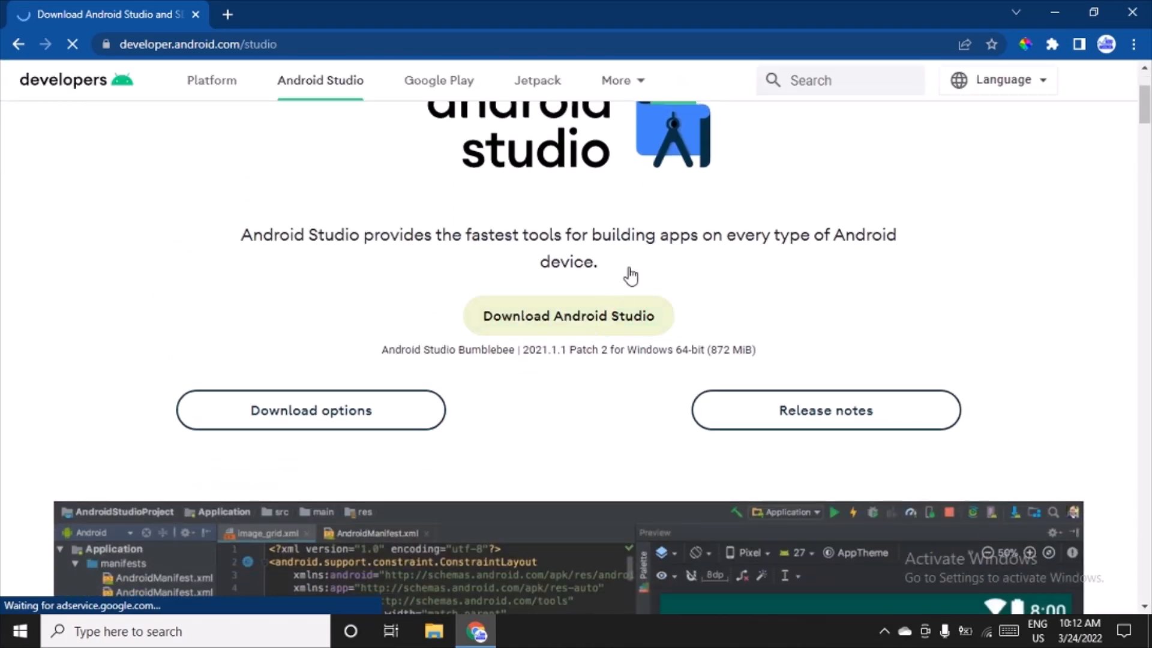
{"action": "scroll", "coordinate": [958, 220], "scroll_direction": "down", "scroll_amount": 10}
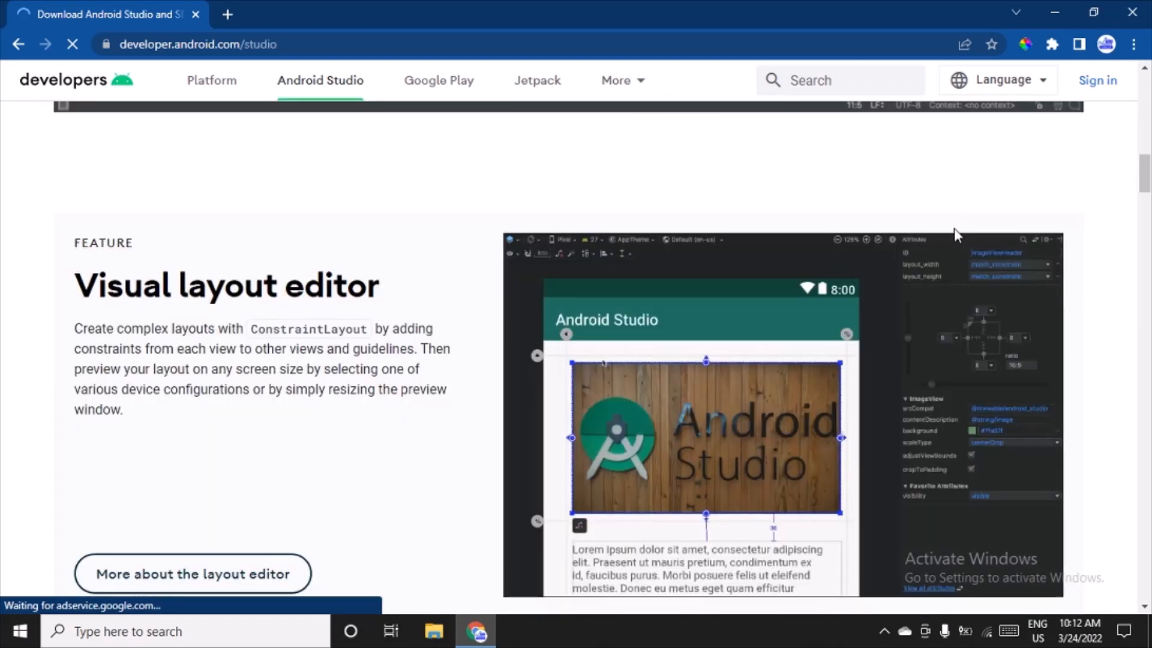
{"action": "scroll", "coordinate": [954, 228], "scroll_direction": "down", "scroll_amount": 15}
{"action": "left_click", "coordinate": [1114, 499]}
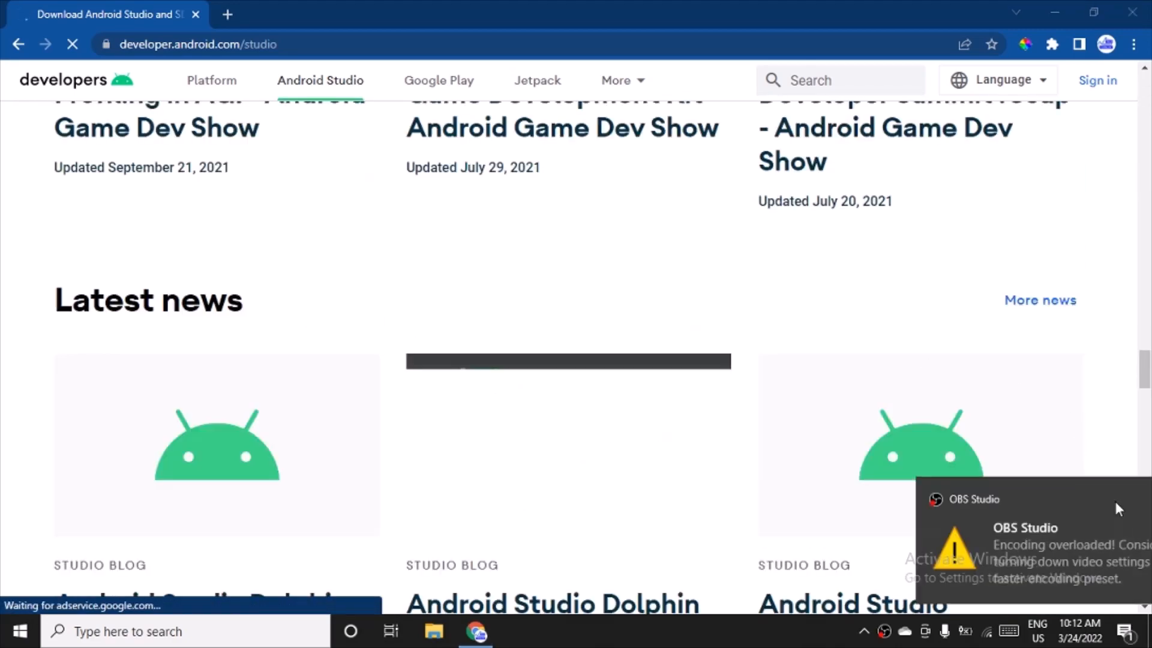
{"action": "scroll", "coordinate": [422, 310], "scroll_direction": "down", "scroll_amount": 10}
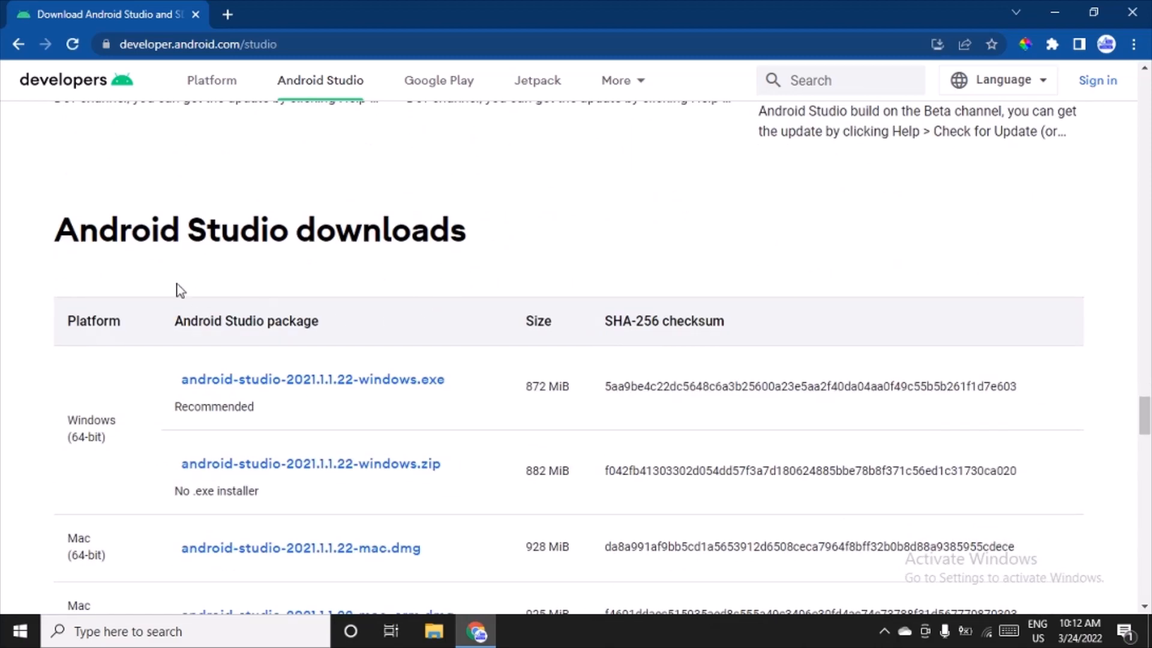
{"action": "scroll", "coordinate": [100, 403], "scroll_direction": "down", "scroll_amount": 1}
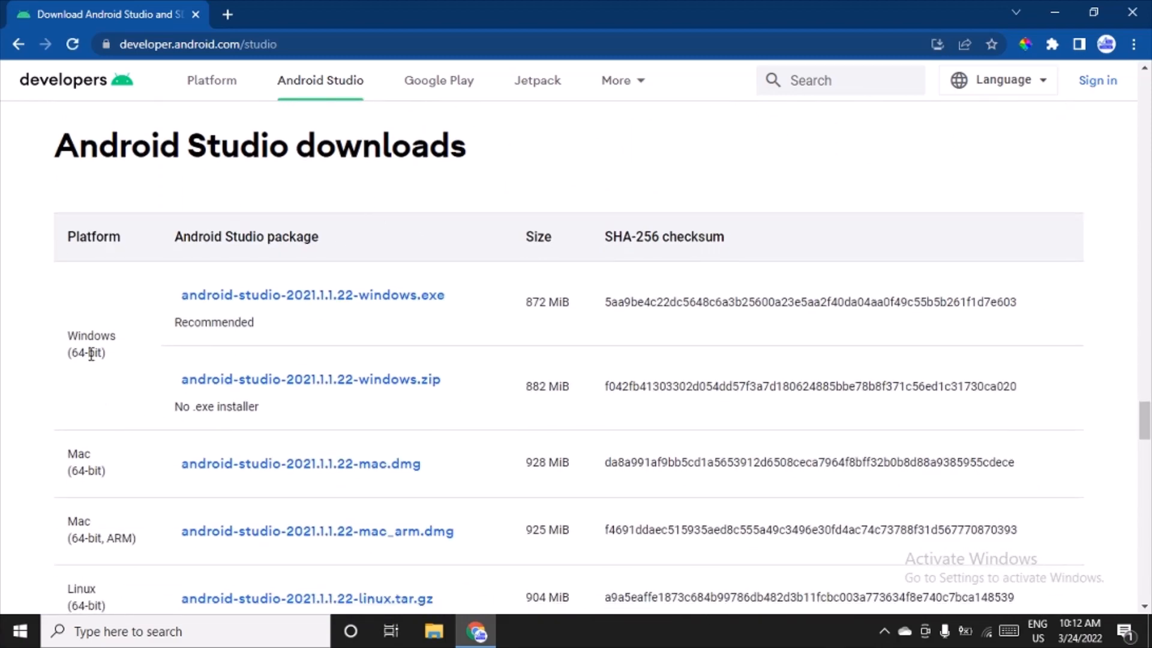
{"action": "left_click", "coordinate": [343, 295]}
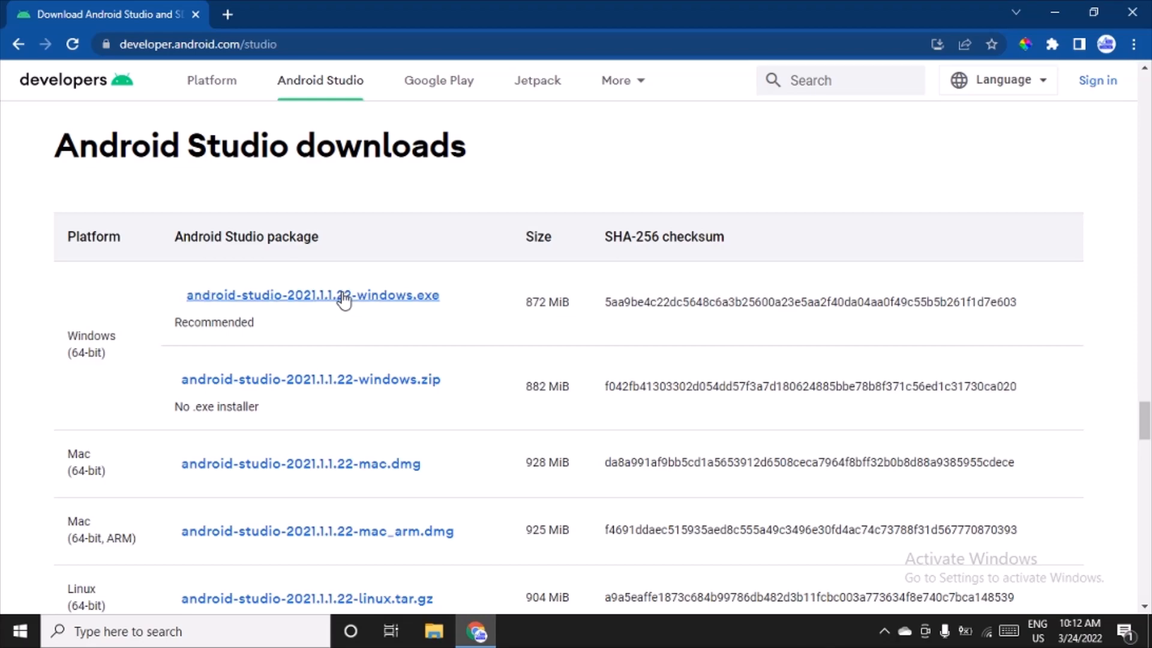
Step: Agree to the terms and conditions and download Android Studio Bumblebee 2021.1.1 Patch 2 for Windows
{"action": "scroll", "coordinate": [767, 253], "scroll_direction": "down", "scroll_amount": 5}
{"action": "scroll", "coordinate": [771, 254], "scroll_direction": "down", "scroll_amount": 20}
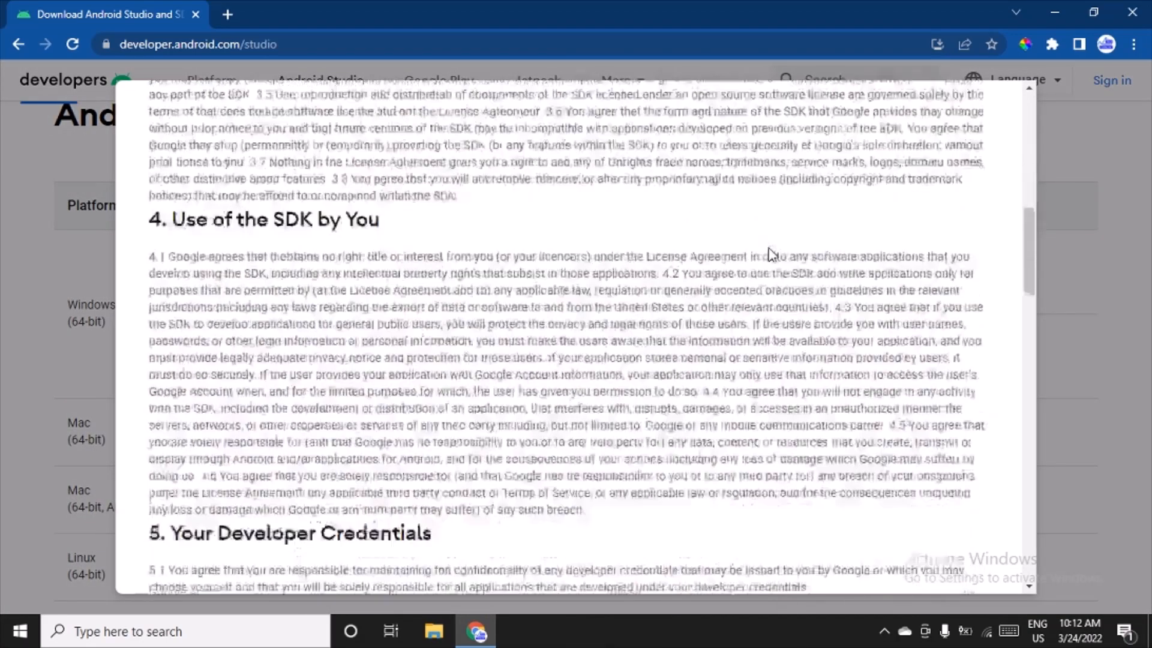
{"action": "scroll", "coordinate": [770, 248], "scroll_direction": "down", "scroll_amount": 5}
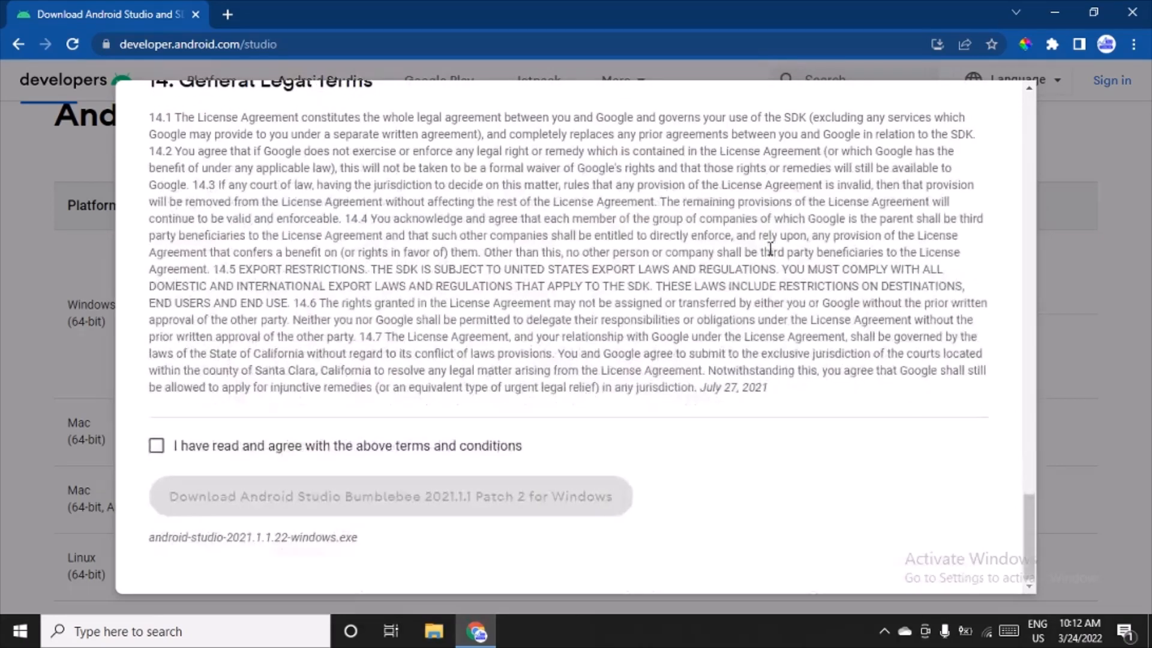
{"action": "left_click", "coordinate": [157, 449]}
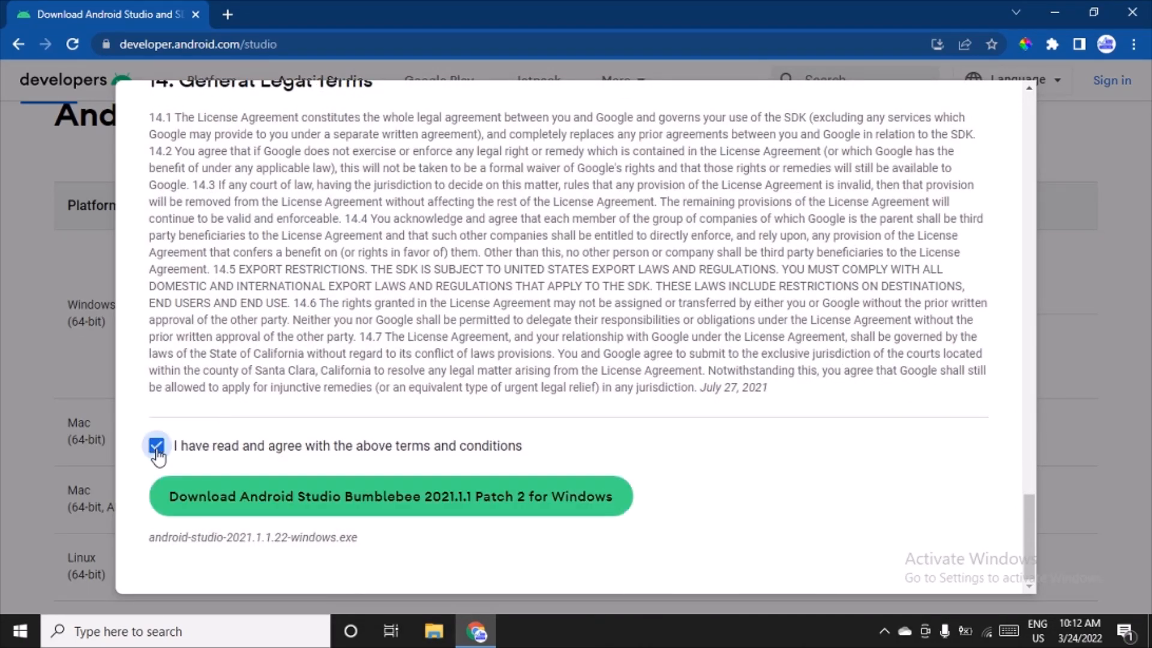
{"action": "left_click", "coordinate": [378, 507]}
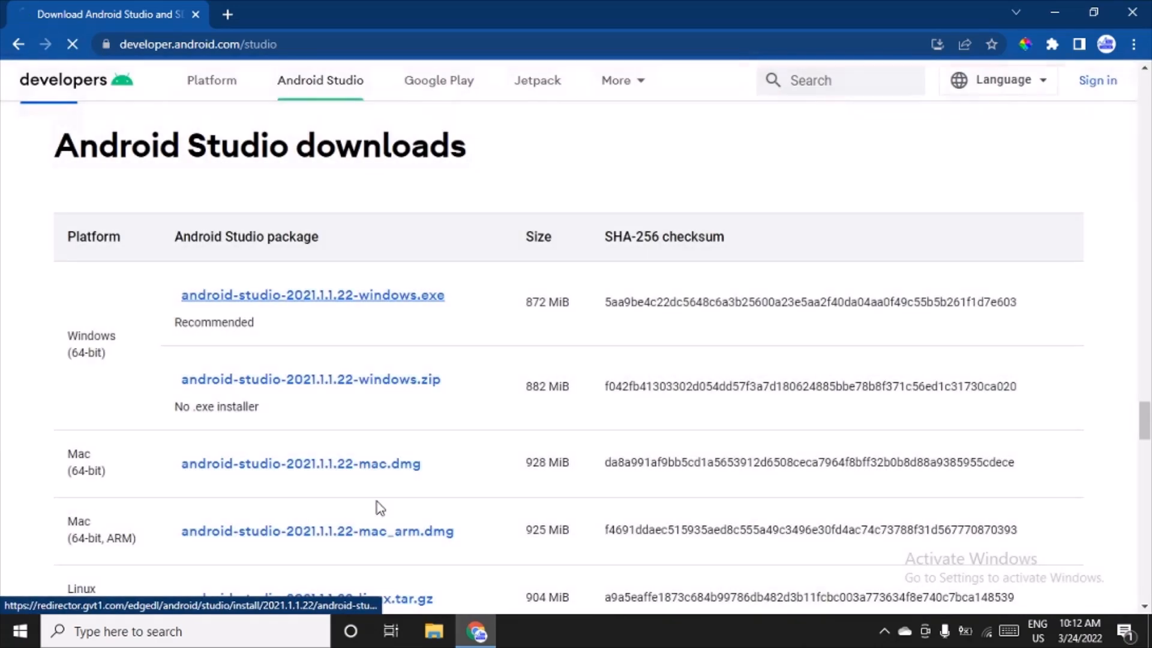
Step: Dismiss the badge offer and examine the Windows system requirements on the page, especially the RAM and screen resolution
{"action": "scroll", "coordinate": [345, 384], "scroll_direction": "down", "scroll_amount": 10}
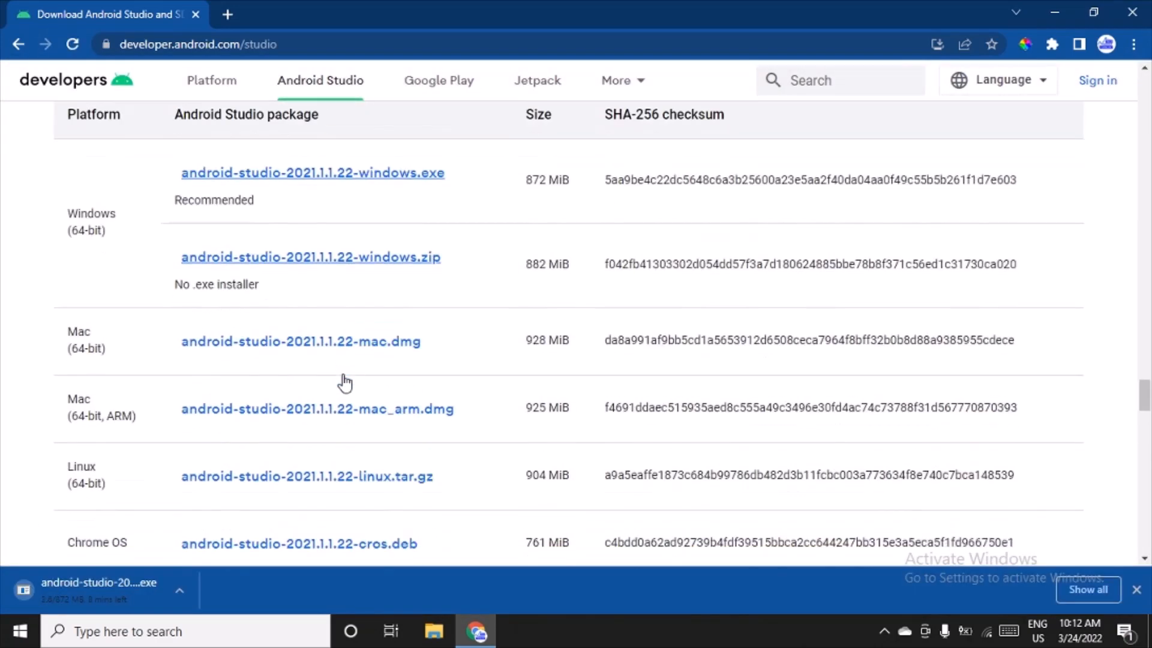
{"action": "scroll", "coordinate": [336, 394], "scroll_direction": "down", "scroll_amount": 15}
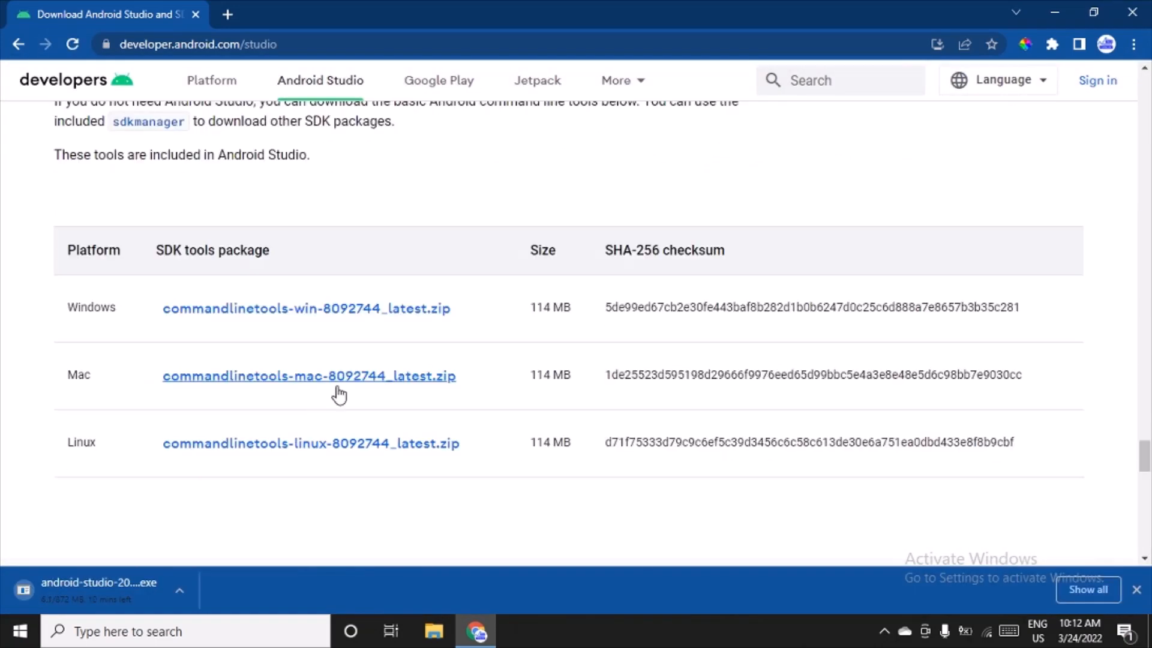
{"action": "scroll", "coordinate": [337, 390], "scroll_direction": "up", "scroll_amount": 5}
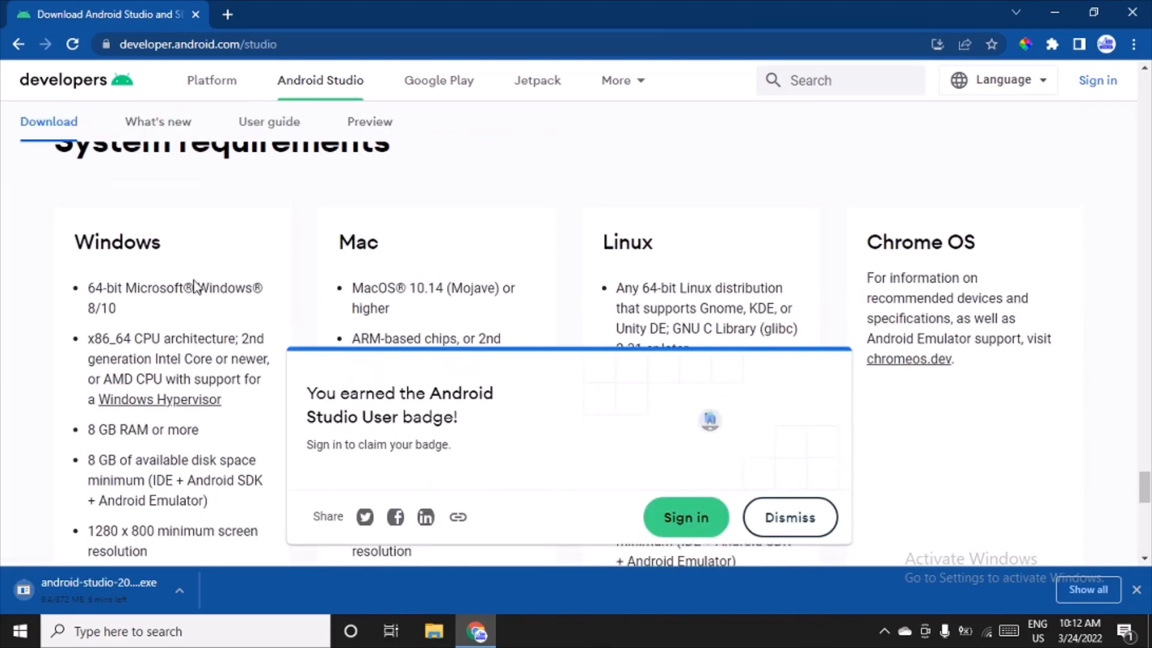
{"action": "left_click", "coordinate": [804, 526]}
{"action": "scroll", "coordinate": [144, 318], "scroll_direction": "down", "scroll_amount": 1}
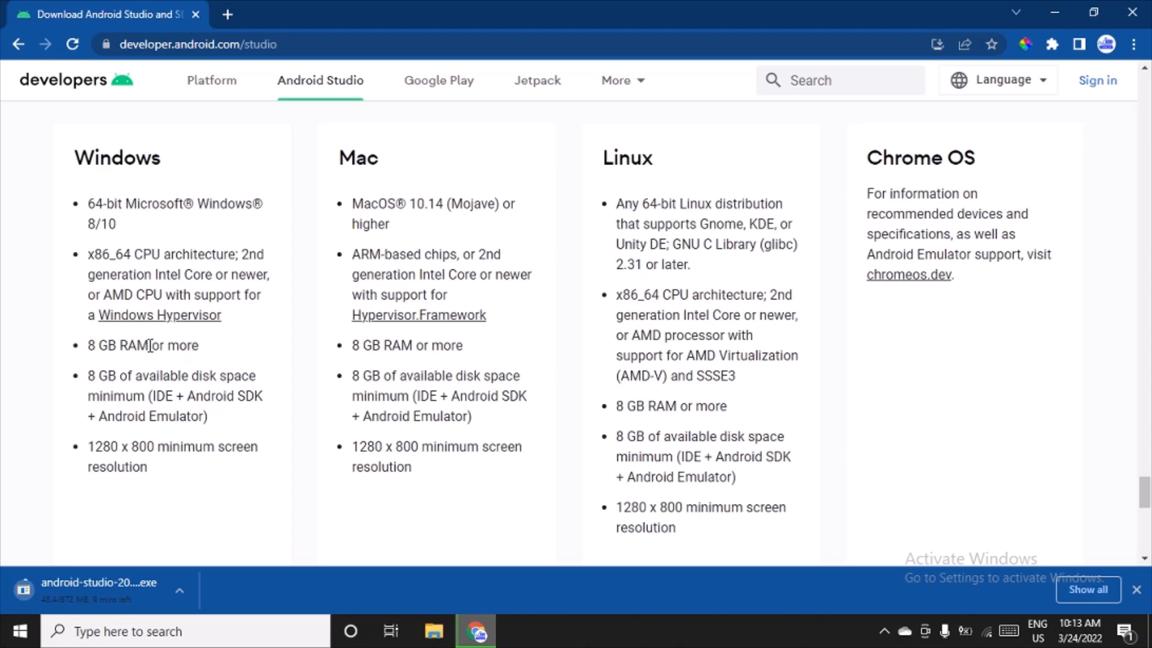
{"action": "left_click_drag", "start_coordinate": [150, 346], "coordinate": [59, 350]}
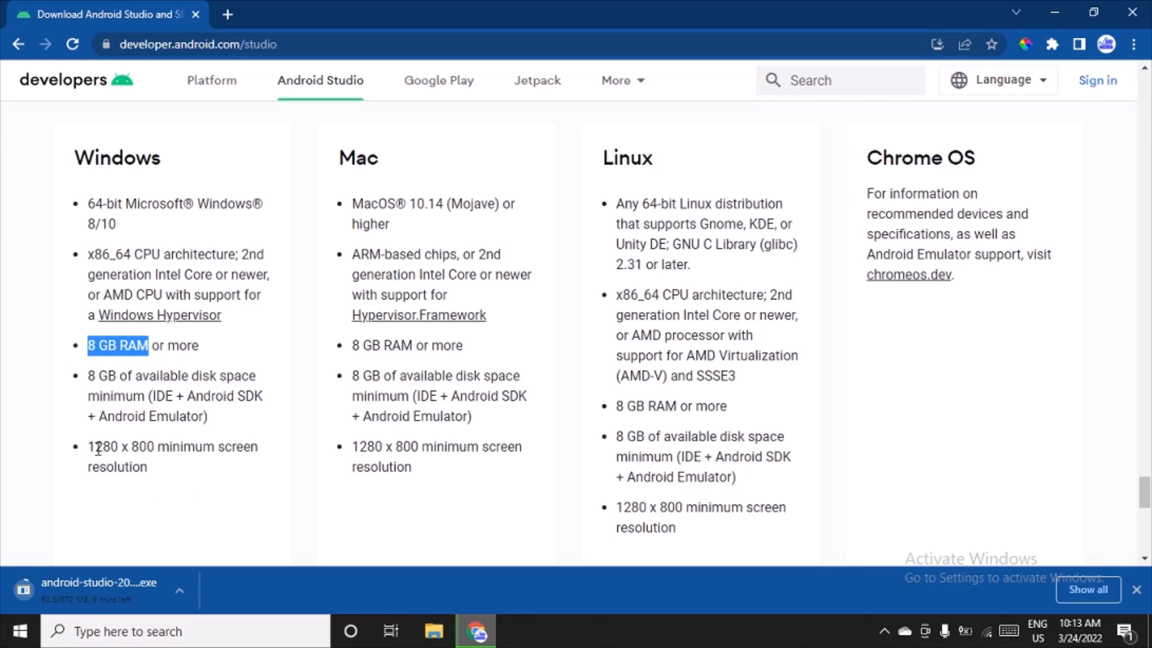
{"action": "left_click_drag", "start_coordinate": [95, 448], "coordinate": [132, 447]}
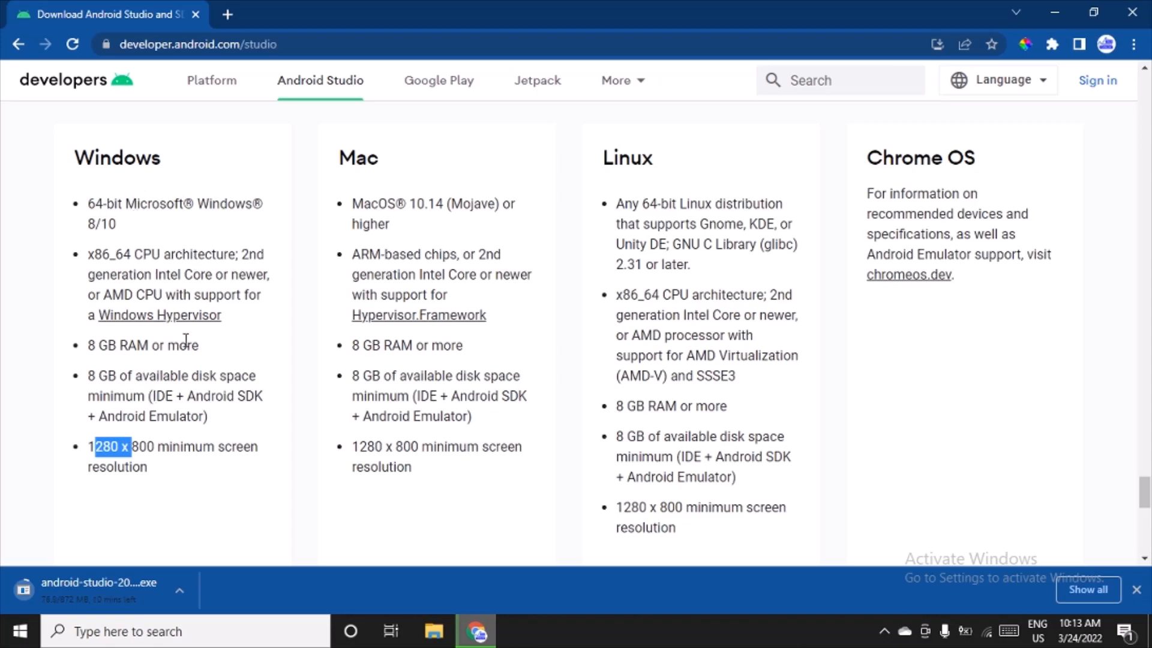
{"action": "left_click_drag", "start_coordinate": [198, 346], "coordinate": [84, 348]}
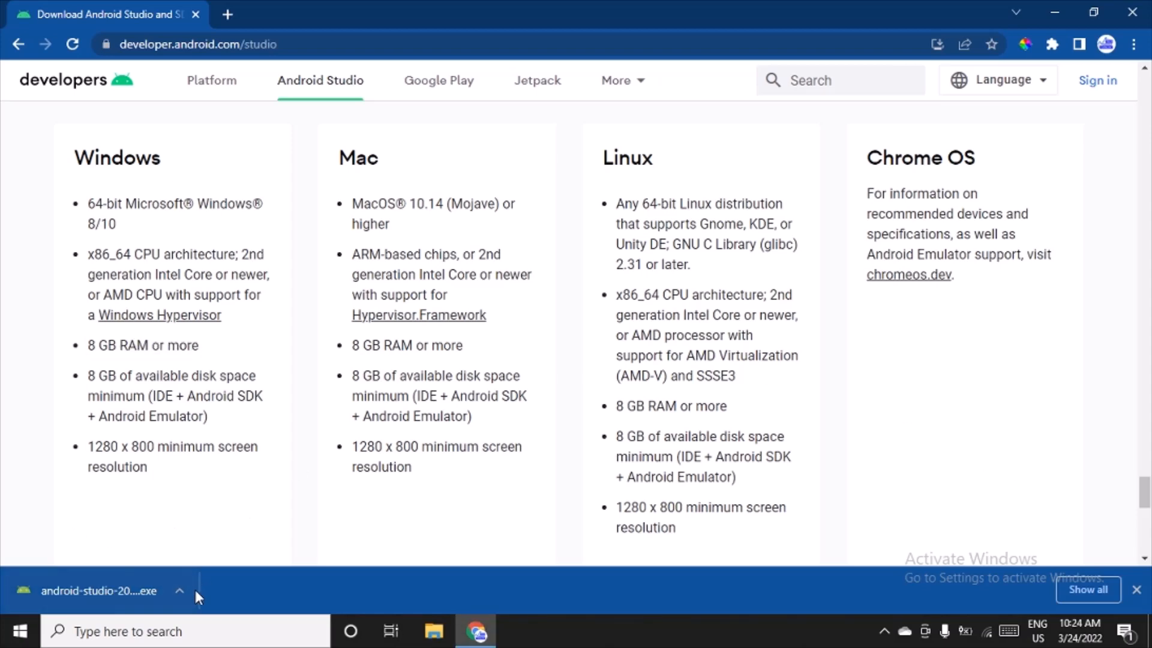
Step: Show the downloaded android-studio-2021.1.1.22-windows.exe in its folder and run it as administrator, allowing it to make changes
{"action": "left_click", "coordinate": [179, 590]}
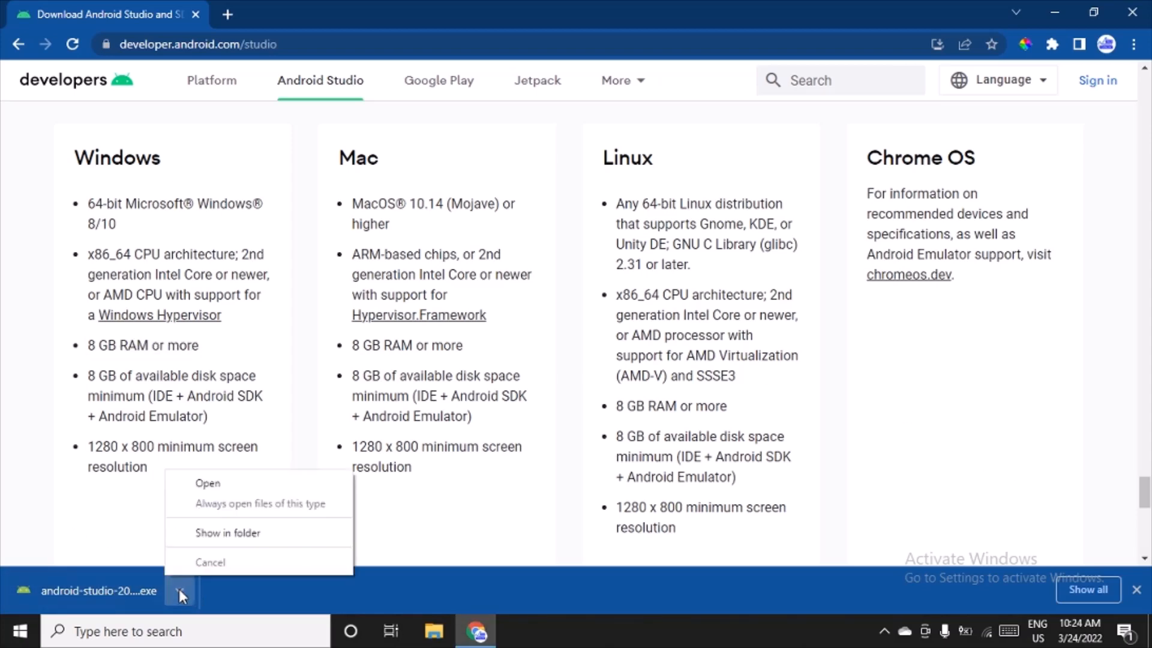
{"action": "left_click", "coordinate": [217, 538]}
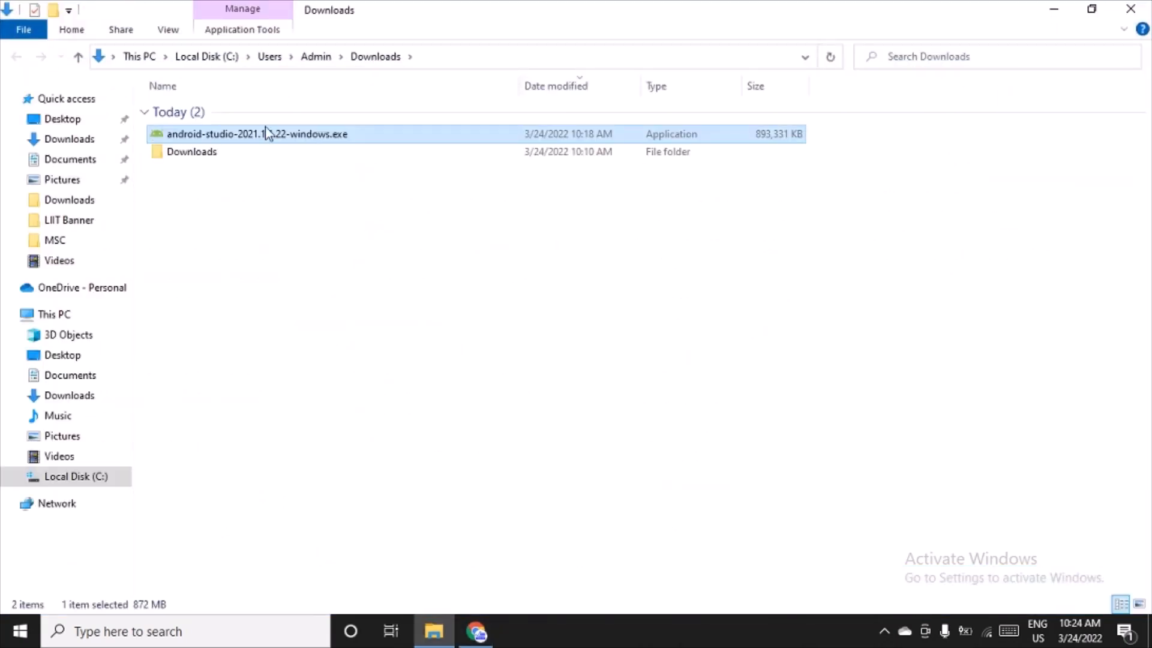
{"action": "double_click", "coordinate": [267, 133]}
{"action": "right_click", "coordinate": [267, 132]}
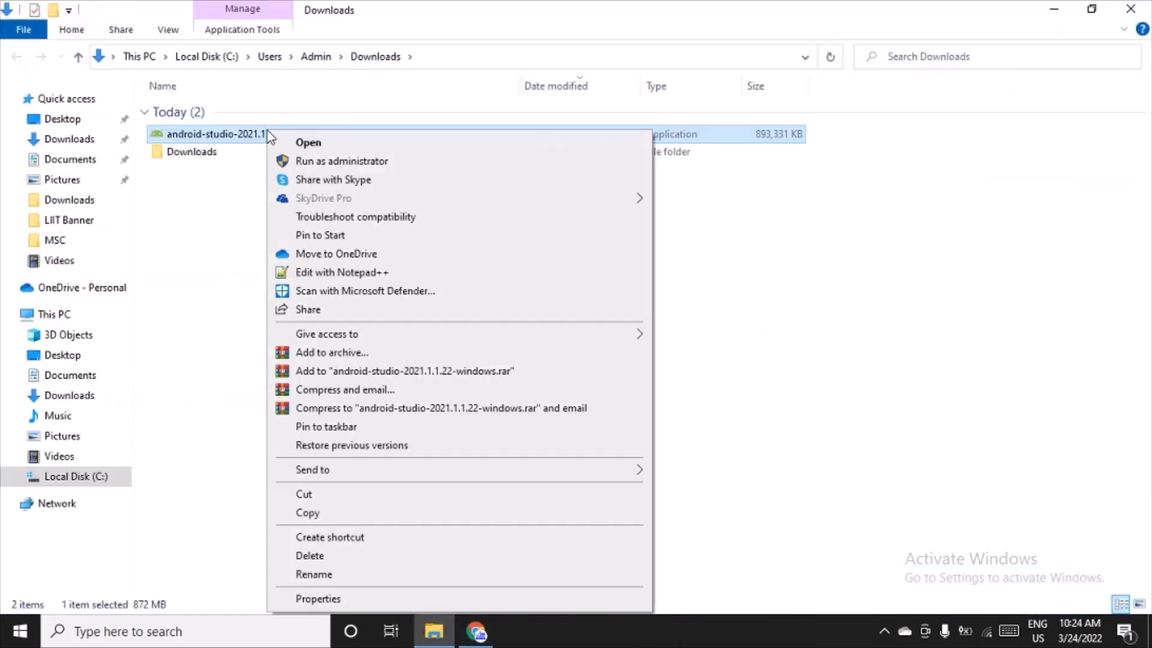
{"action": "left_click", "coordinate": [308, 160]}
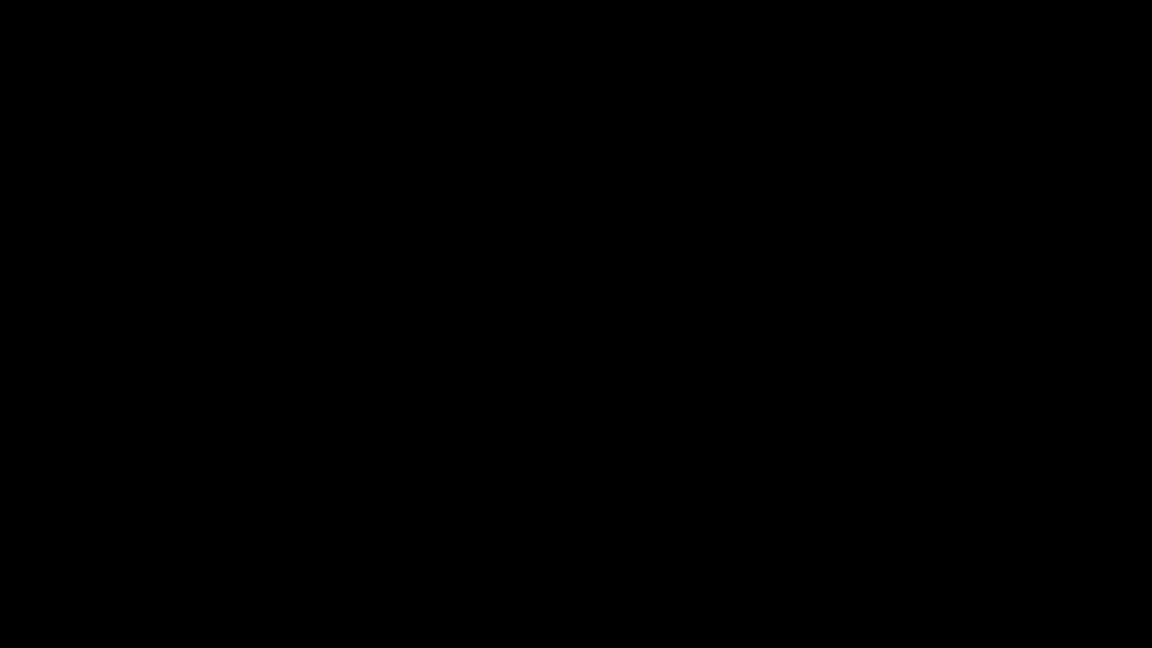
{"action": "left_click", "coordinate": [506, 430]}
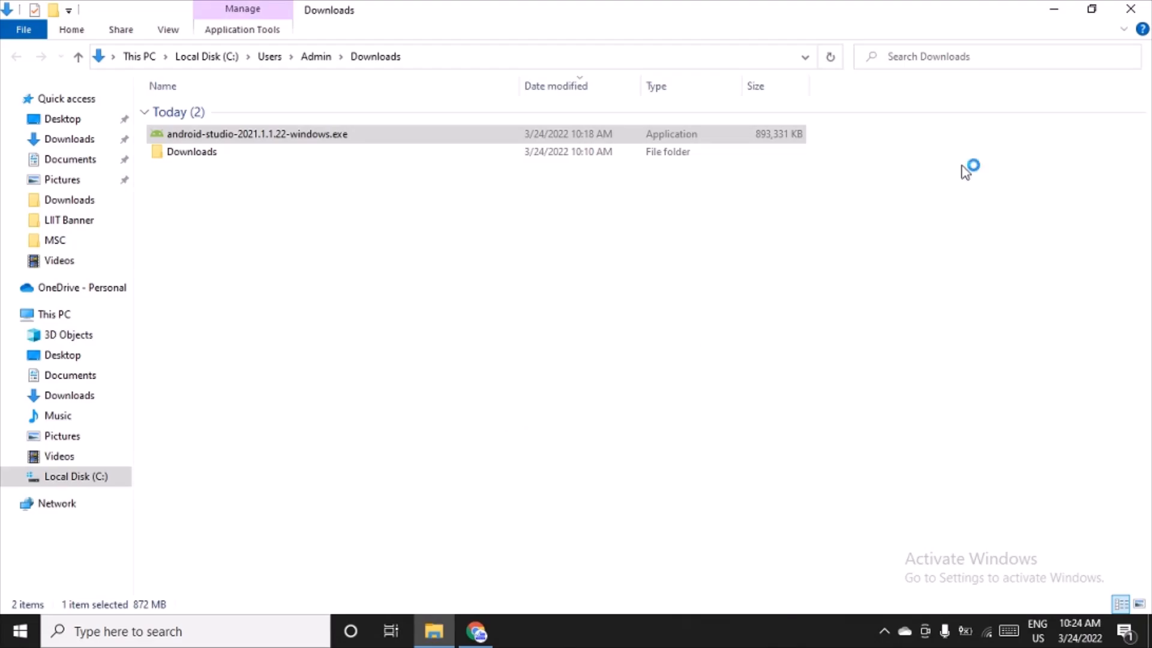
Step: Minimize the Downloads folder and browser windows and dismiss the OBS Studio notification to clear the view of the installer
{"action": "left_click", "coordinate": [1056, 10]}
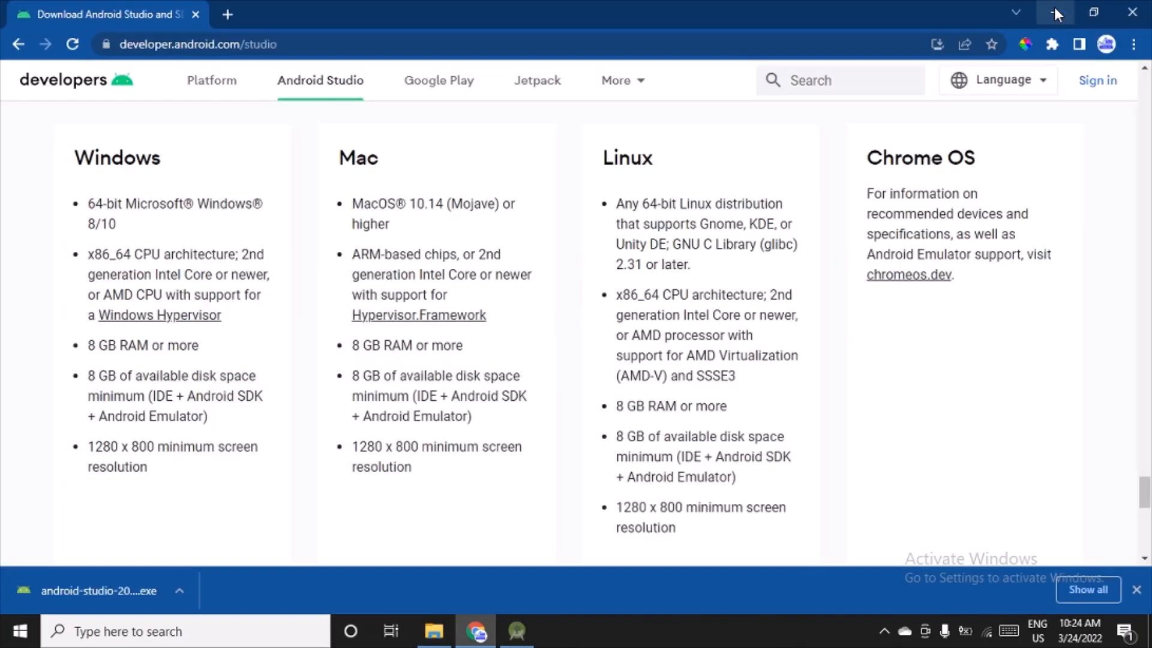
{"action": "left_click", "coordinate": [1053, 6]}
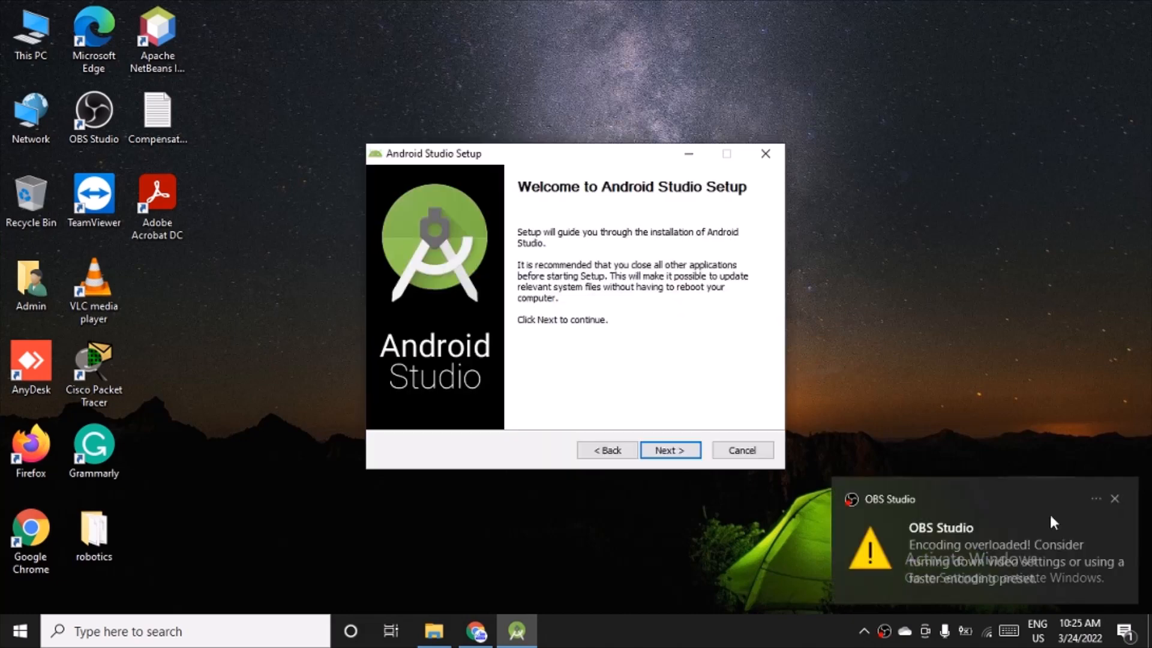
{"action": "left_click", "coordinate": [1114, 499]}
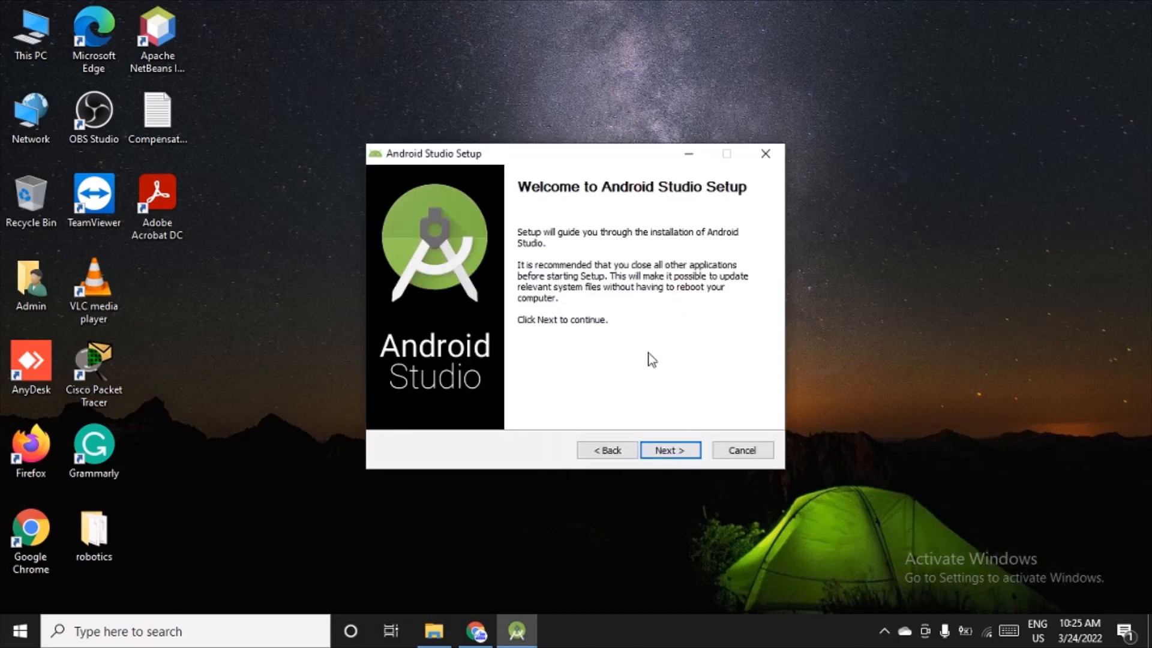
Step: Advance the setup to the Start Menu folder page, keeping the Android Virtual Device component and the C:\Program Files\Android\Android Studio location
{"action": "left_click", "coordinate": [682, 449]}
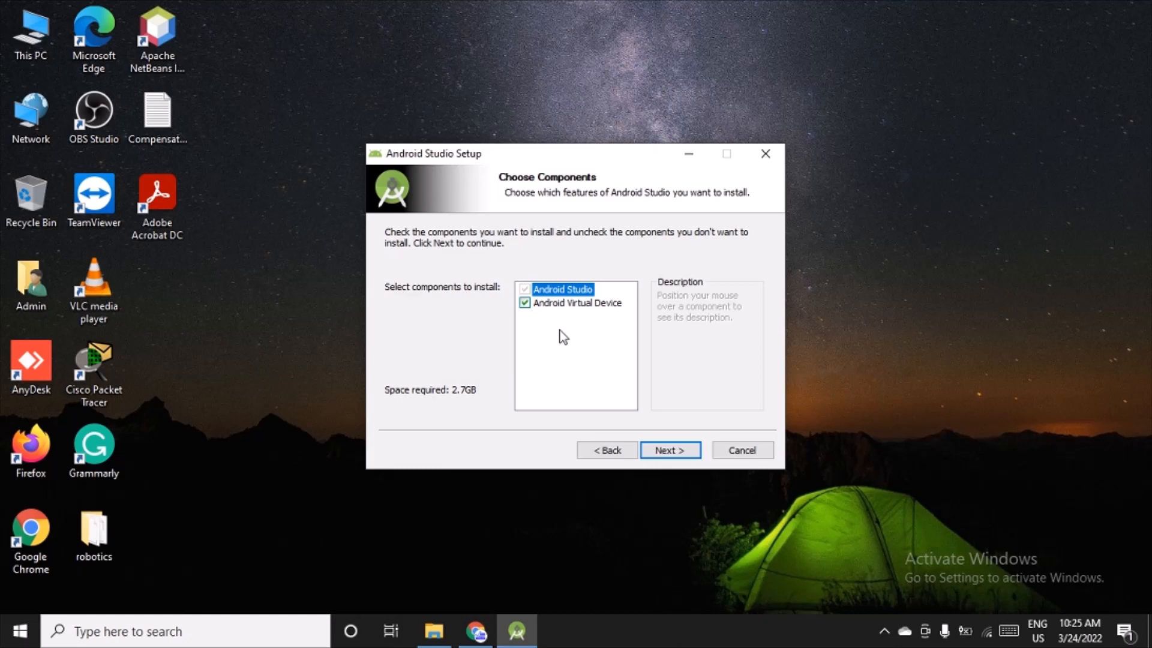
{"action": "left_click", "coordinate": [669, 451]}
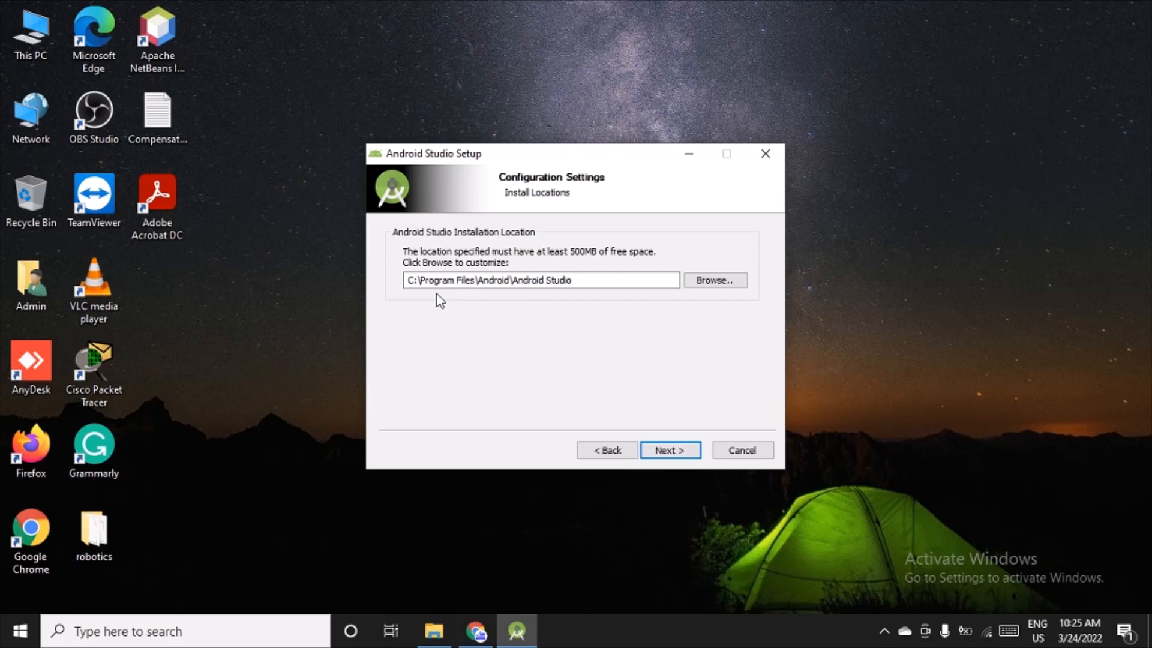
{"action": "left_click", "coordinate": [667, 450]}
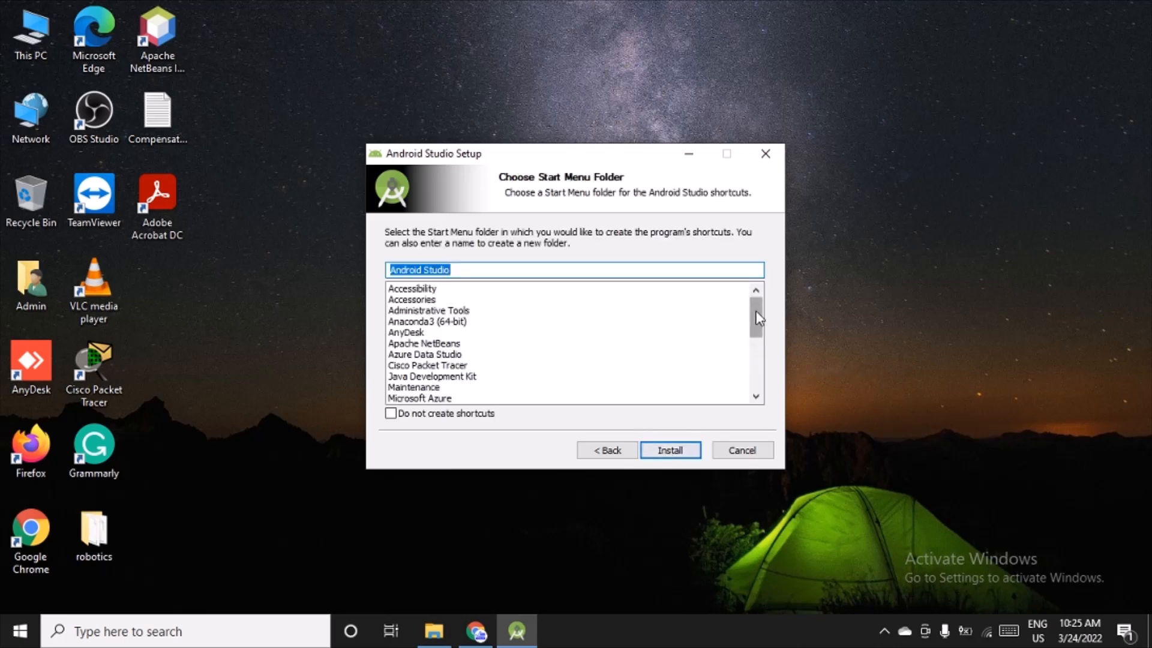
Step: Review the existing Start Menu folders, keep Android Studio as the shortcut folder, and start the installation
{"action": "mouse_move", "coordinate": [757, 318]}
{"action": "left_mouse_down"}
{"action": "mouse_move", "coordinate": [754, 378]}
{"action": "mouse_move", "coordinate": [755, 295]}
{"action": "left_mouse_up"}
{"action": "left_click_drag", "start_coordinate": [758, 336], "coordinate": [757, 387]}
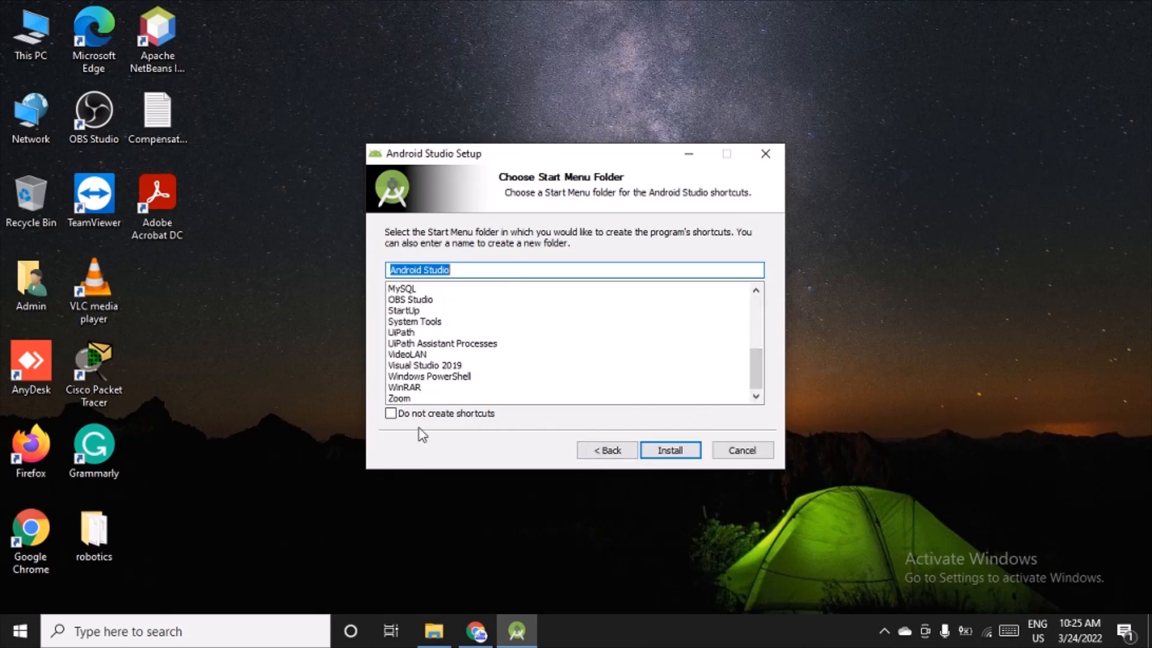
{"action": "left_click", "coordinate": [684, 452]}
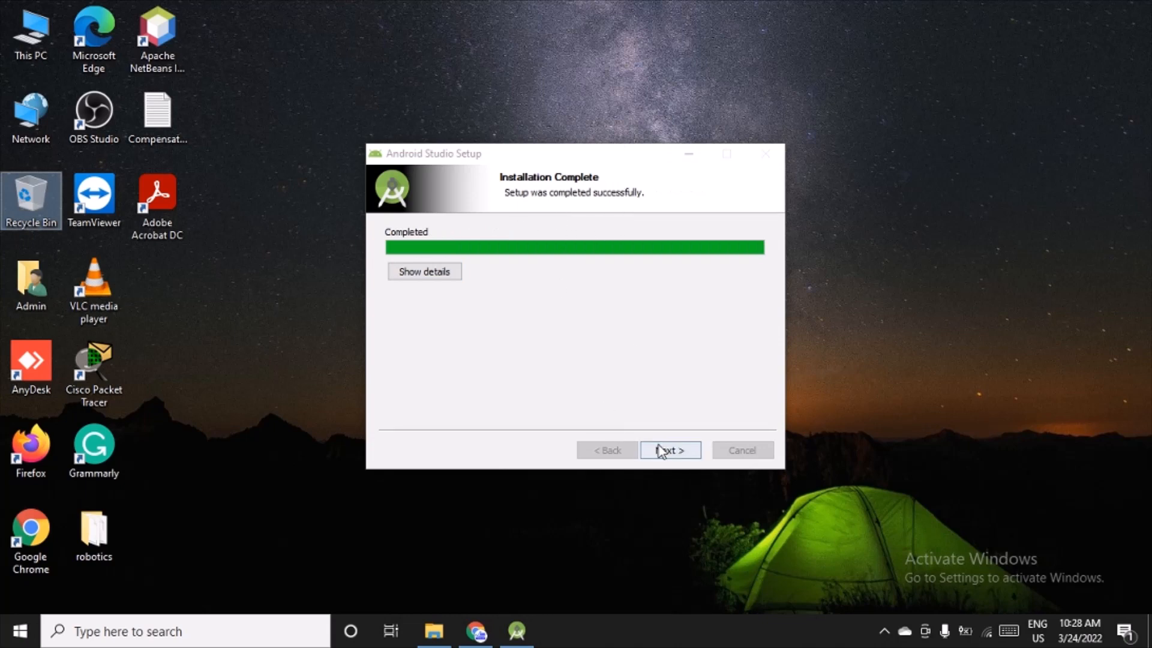
Step: Show the installation details, then finish the setup with Start Android Studio left enabled
{"action": "left_click", "coordinate": [424, 272]}
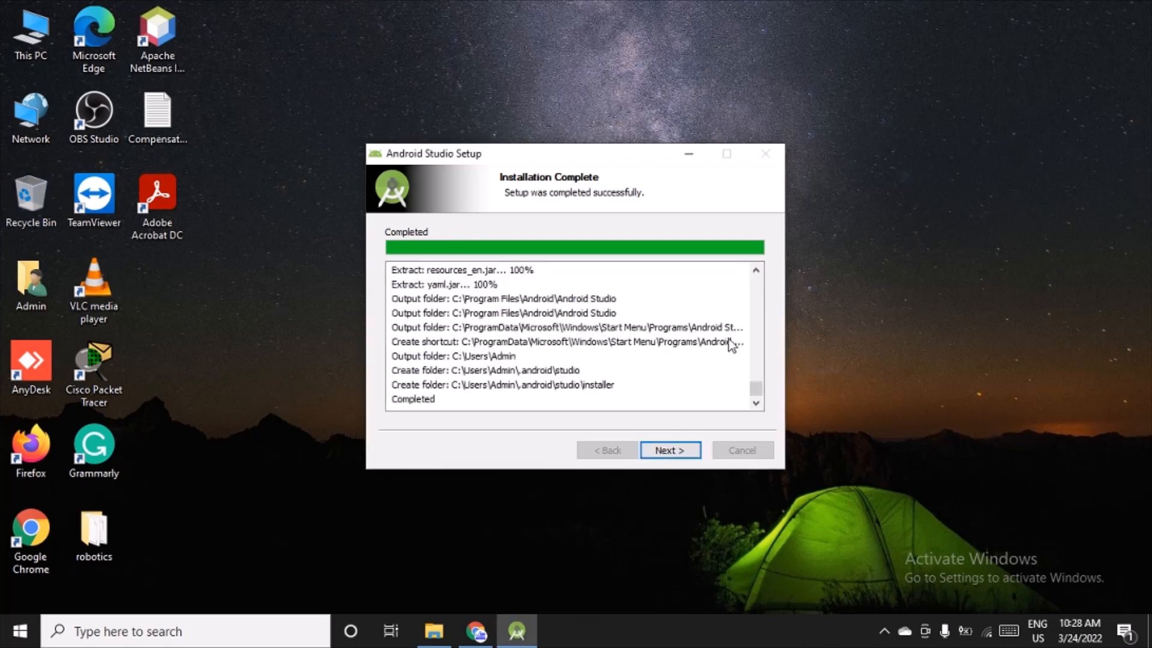
{"action": "left_click", "coordinate": [673, 454]}
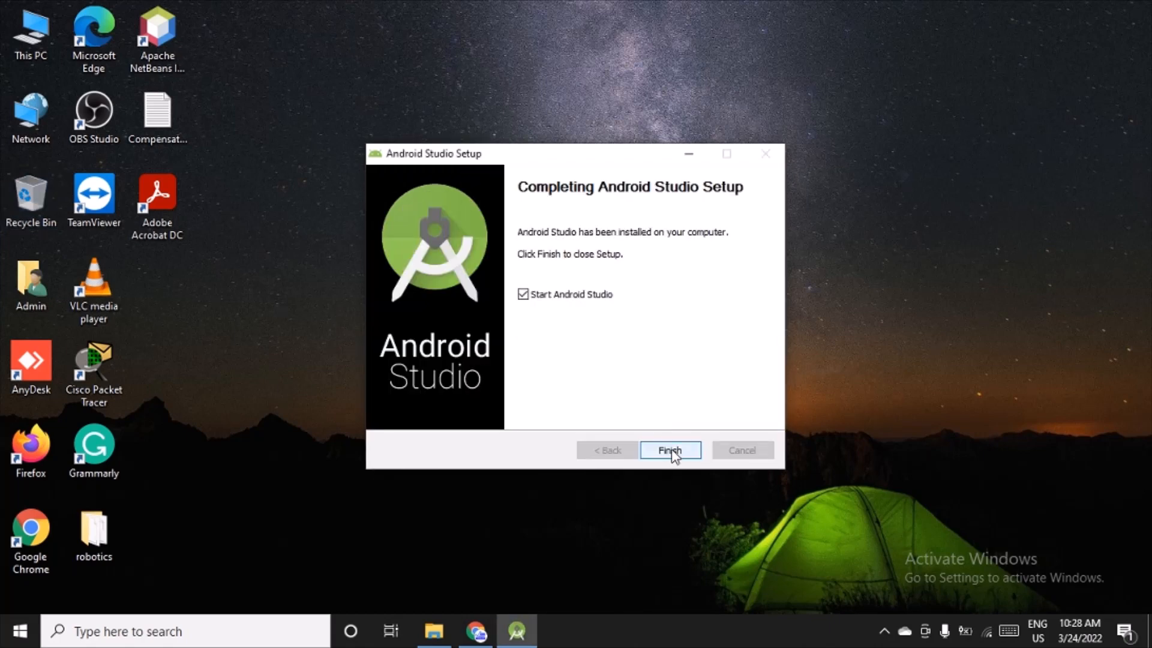
{"action": "left_click", "coordinate": [672, 451]}
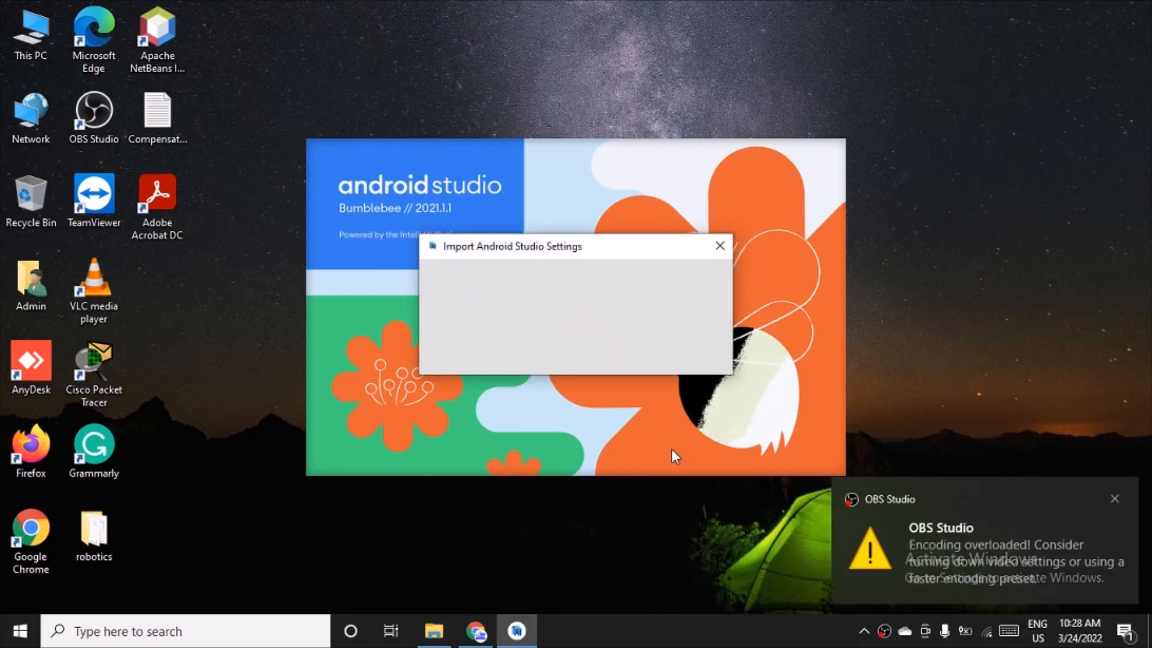
Step: Dismiss the OBS Studio notification, continue without importing settings, and decline sending usage statistics to Google
{"action": "left_click", "coordinate": [1114, 497]}
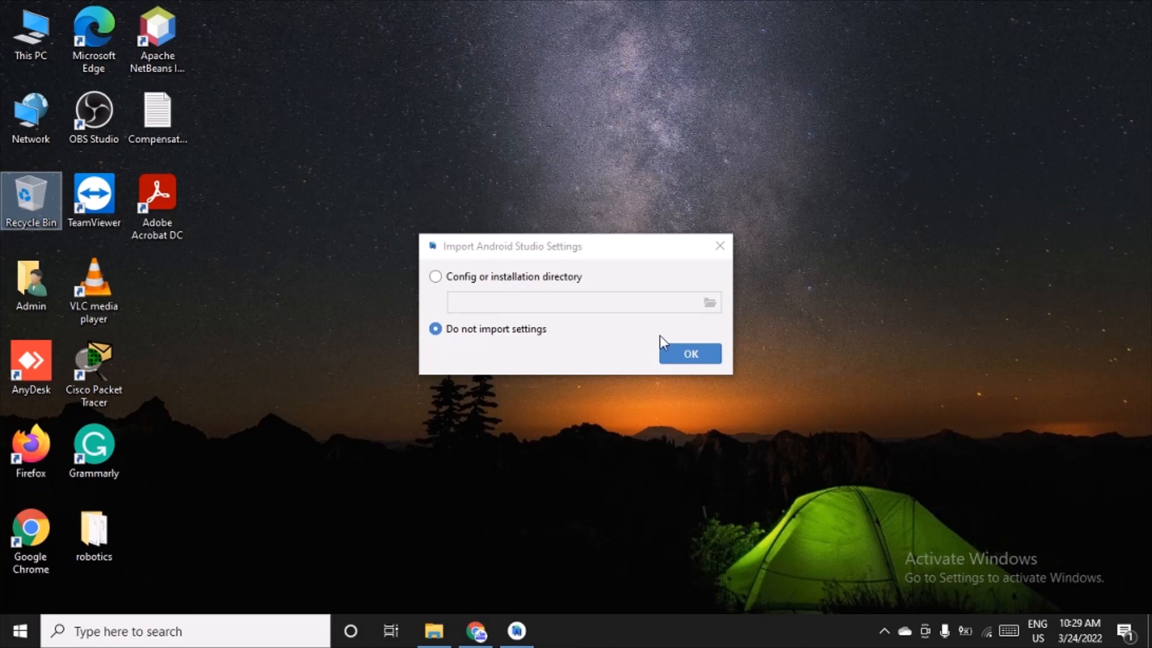
{"action": "left_click", "coordinate": [672, 350]}
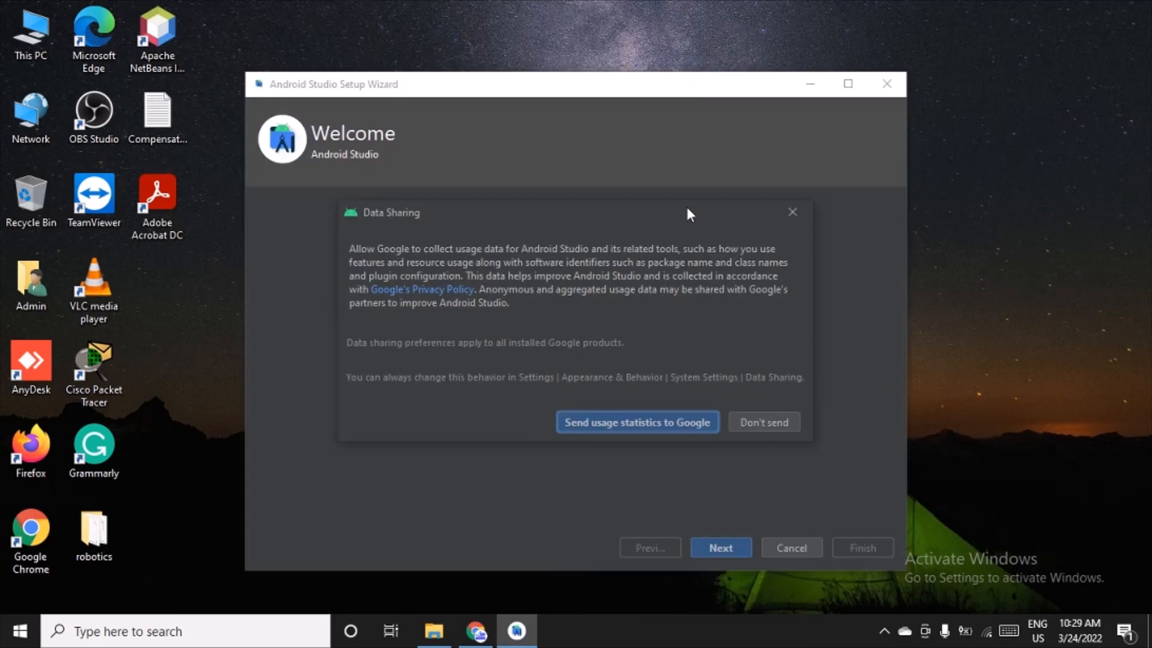
{"action": "left_click", "coordinate": [765, 424]}
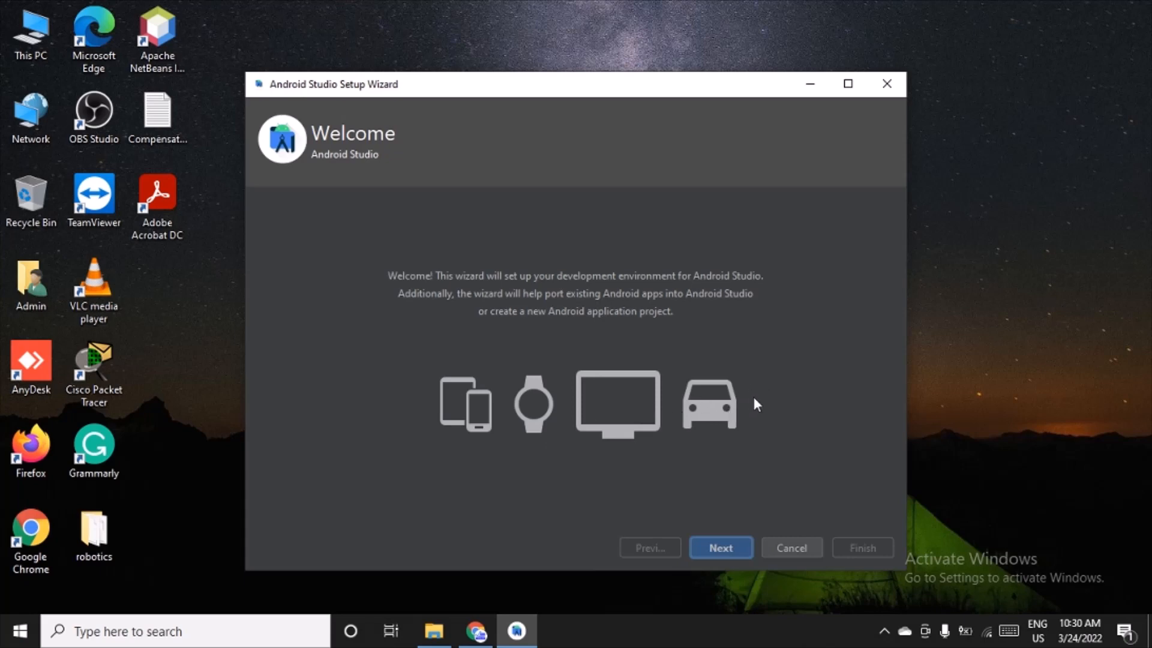
Step: Keep the Standard install type and choose the Light UI theme in the setup wizard
{"action": "left_click", "coordinate": [717, 548]}
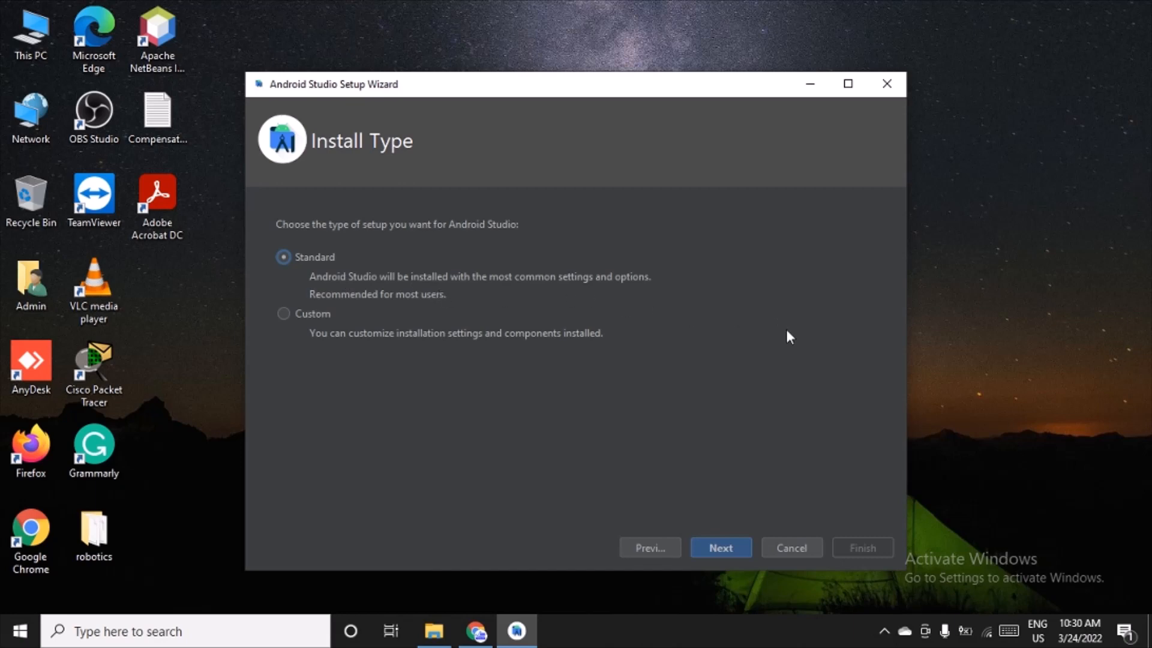
{"action": "left_click", "coordinate": [736, 548]}
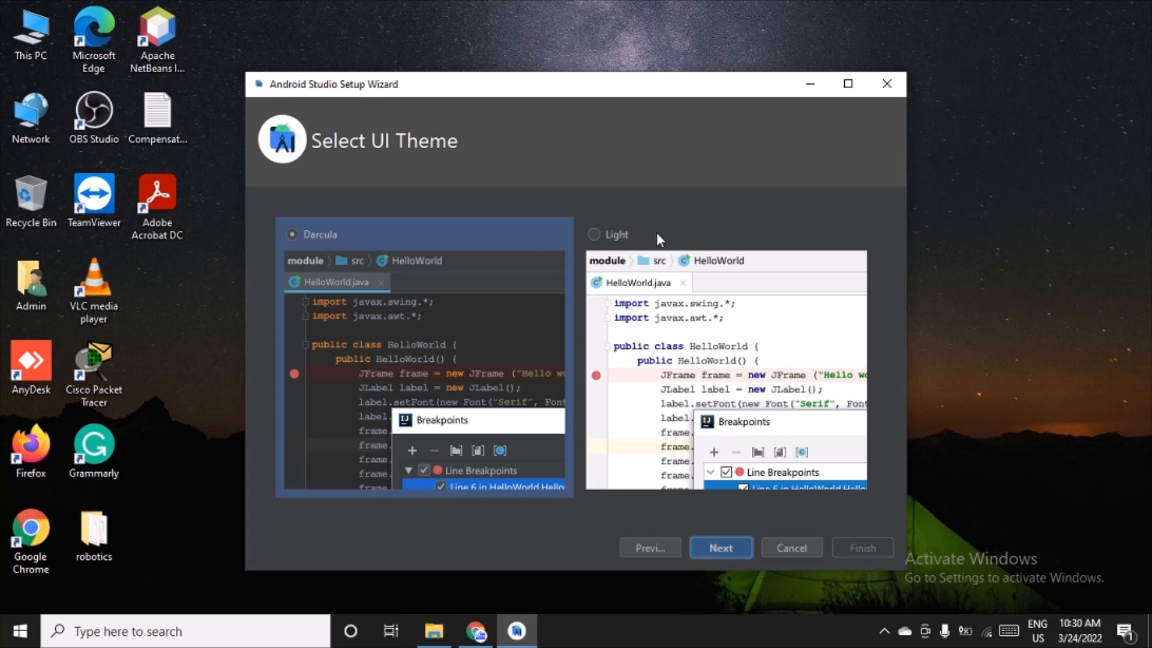
{"action": "left_click", "coordinate": [608, 230]}
{"action": "left_click", "coordinate": [729, 547]}
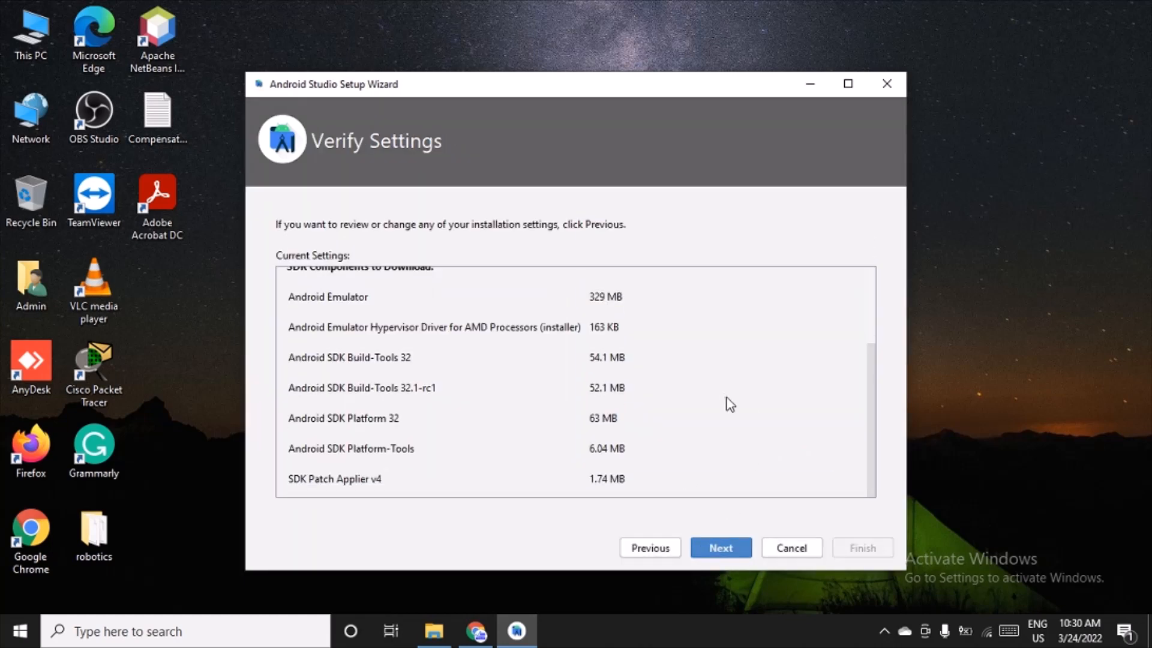
Step: Review the setup type, SDK folder, JDK location and SDK components to download, and continue to the license agreement
{"action": "scroll", "coordinate": [726, 403], "scroll_direction": "up", "scroll_amount": 3}
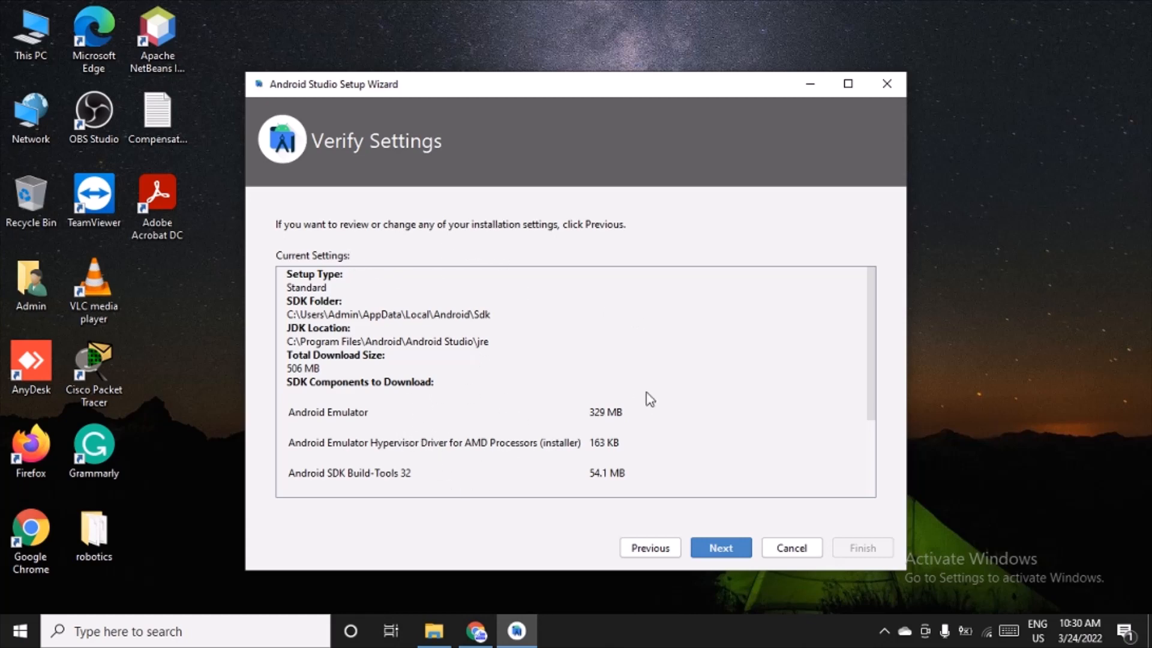
{"action": "scroll", "coordinate": [650, 402], "scroll_direction": "down", "scroll_amount": 3}
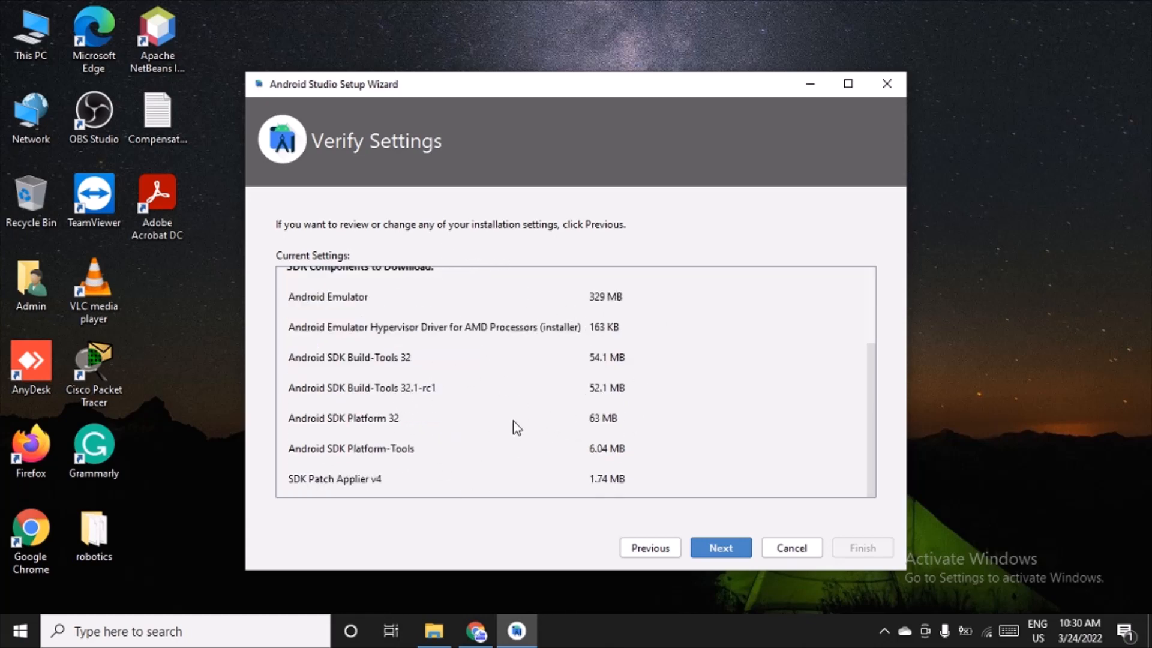
{"action": "scroll", "coordinate": [517, 427], "scroll_direction": "up", "scroll_amount": 3}
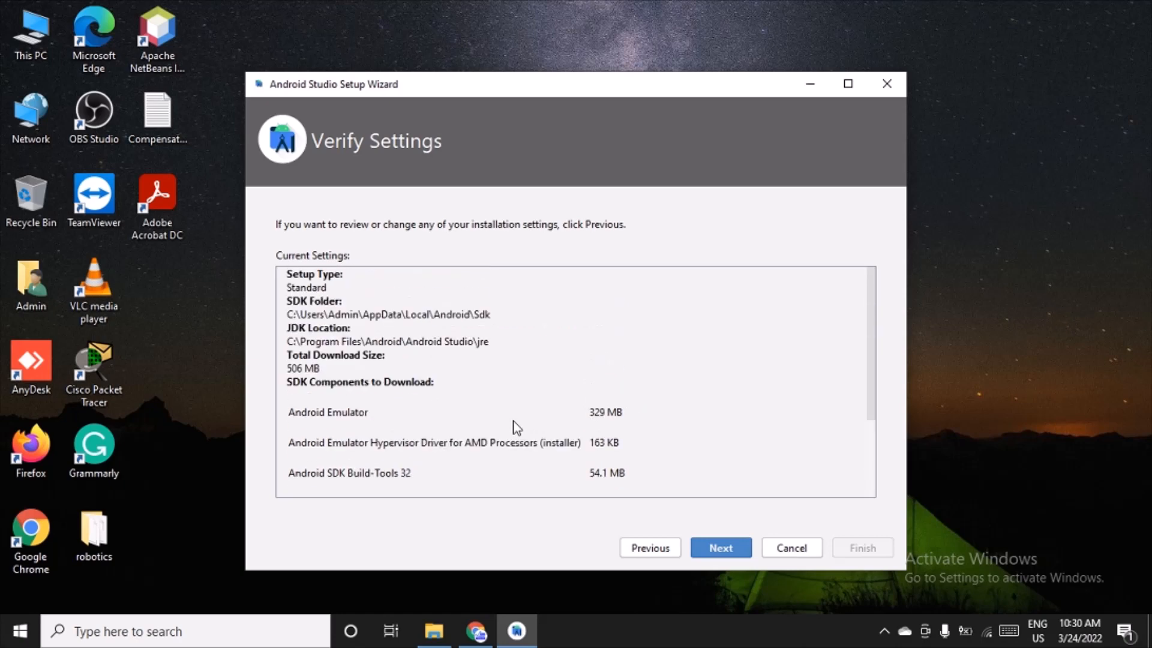
{"action": "scroll", "coordinate": [452, 453], "scroll_direction": "down", "scroll_amount": 2}
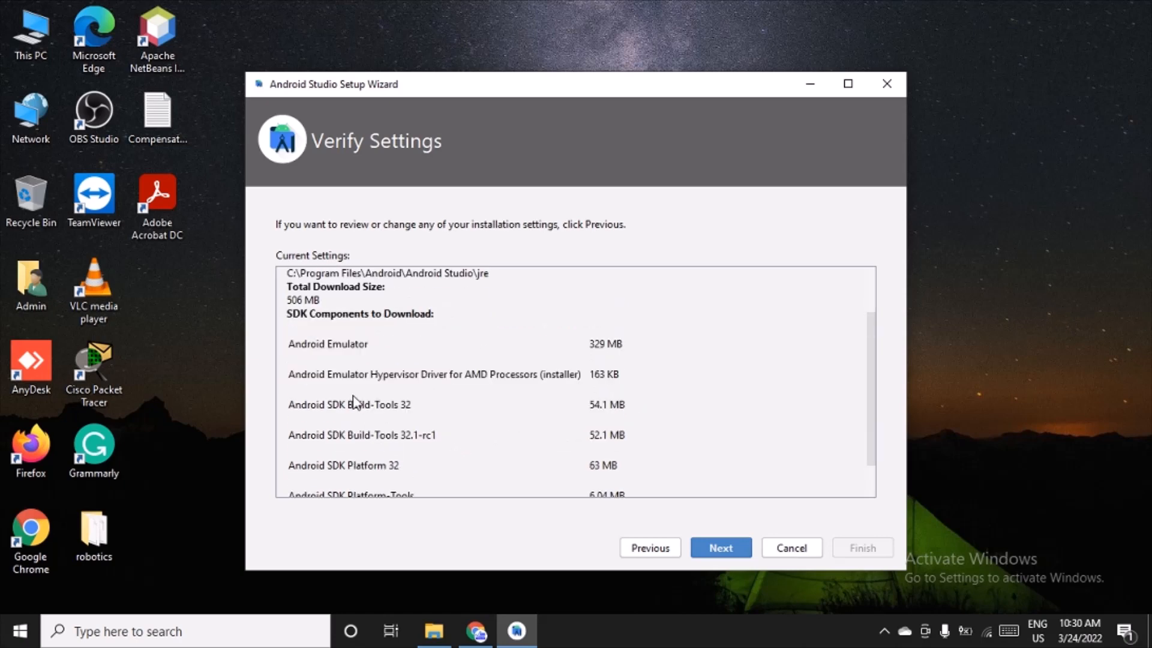
{"action": "scroll", "coordinate": [462, 456], "scroll_direction": "down", "scroll_amount": 2}
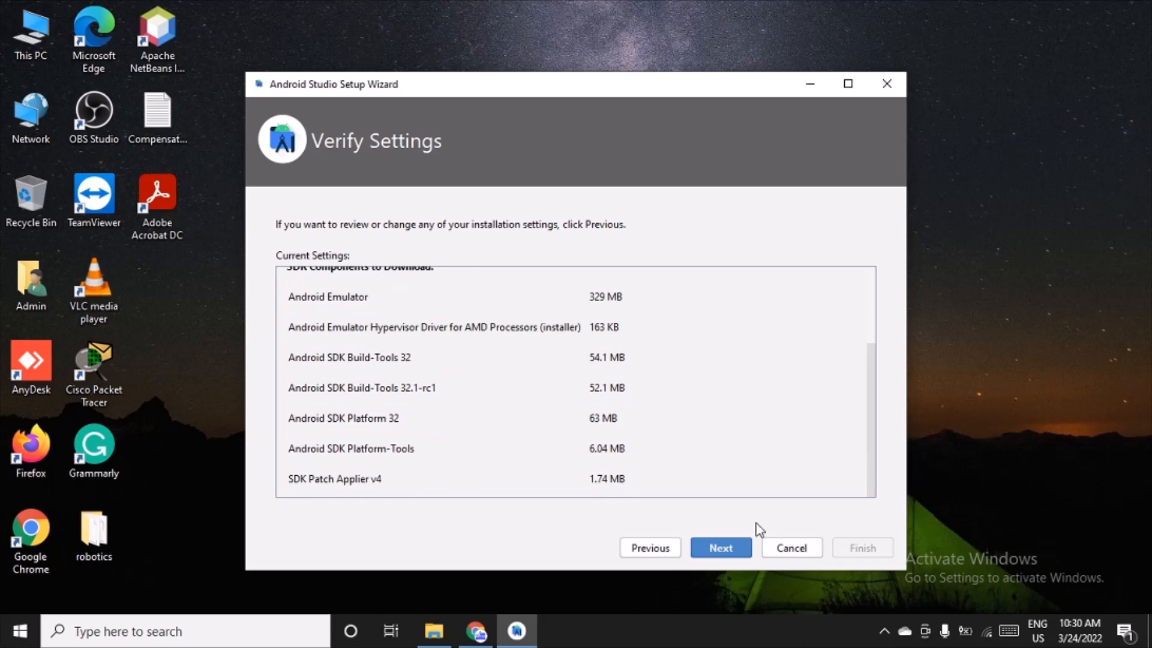
{"action": "left_click", "coordinate": [717, 539]}
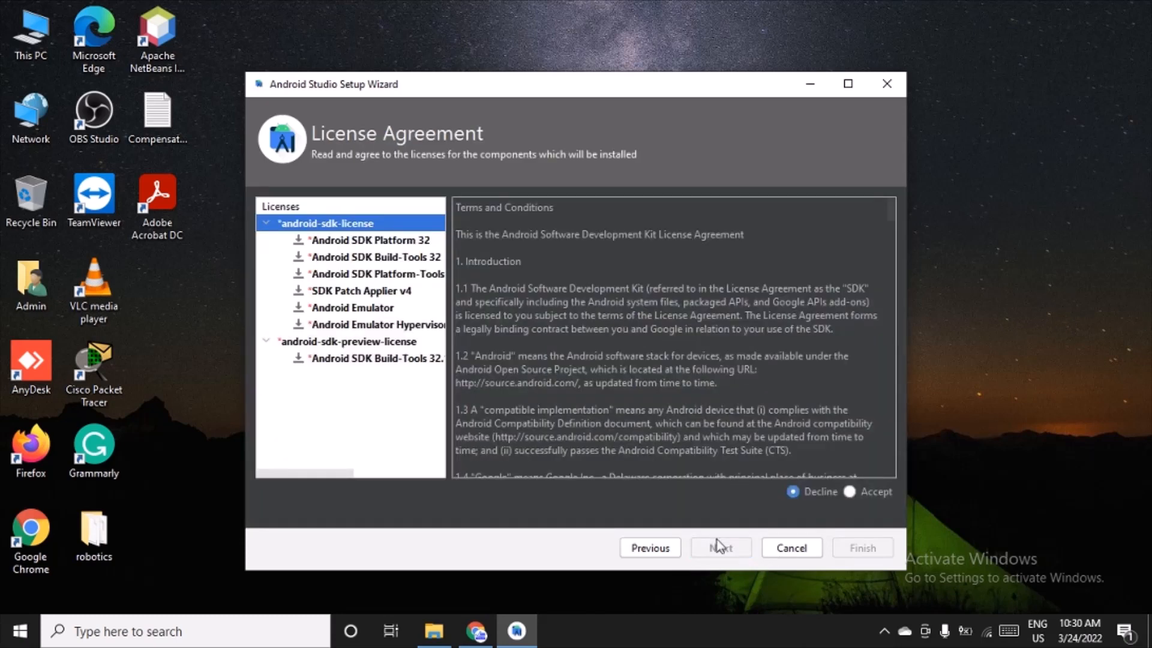
Step: Accept the android-sdk-license and check the license terms of the individual SDK components
{"action": "left_click", "coordinate": [850, 492]}
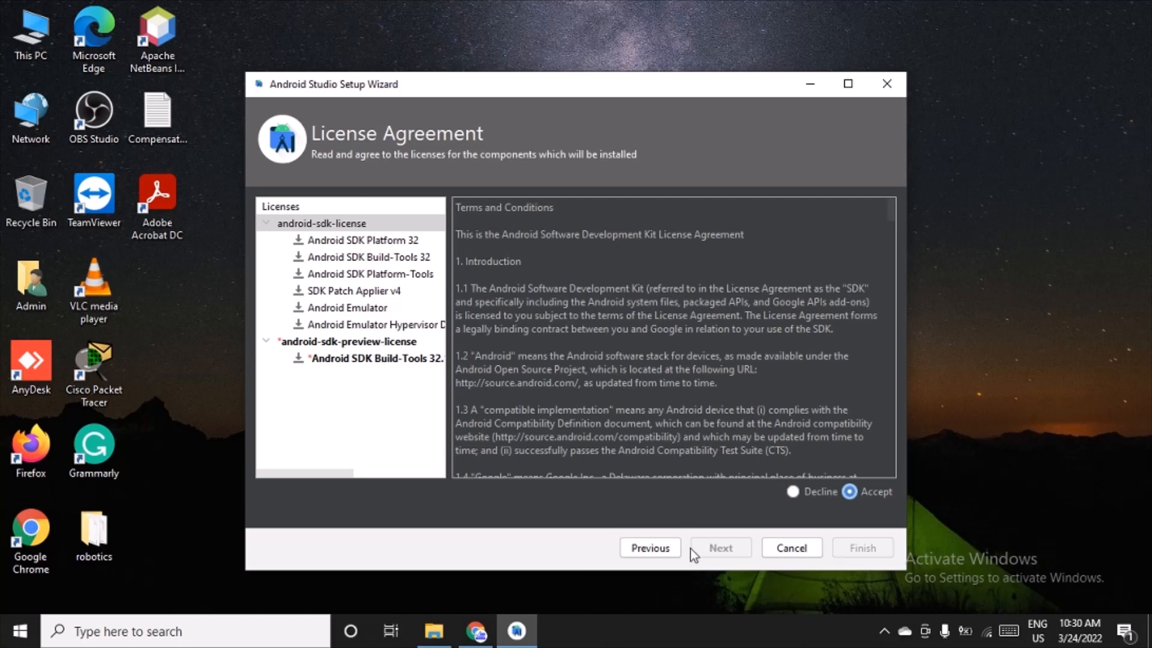
{"action": "left_click", "coordinate": [383, 359]}
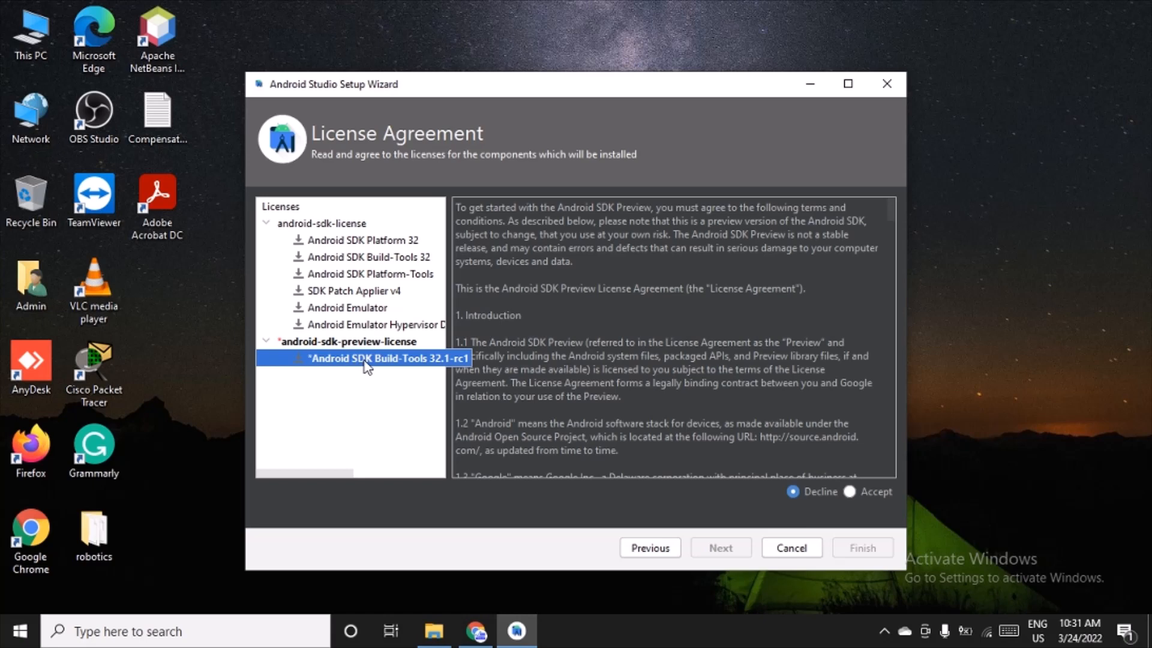
{"action": "left_click", "coordinate": [369, 246]}
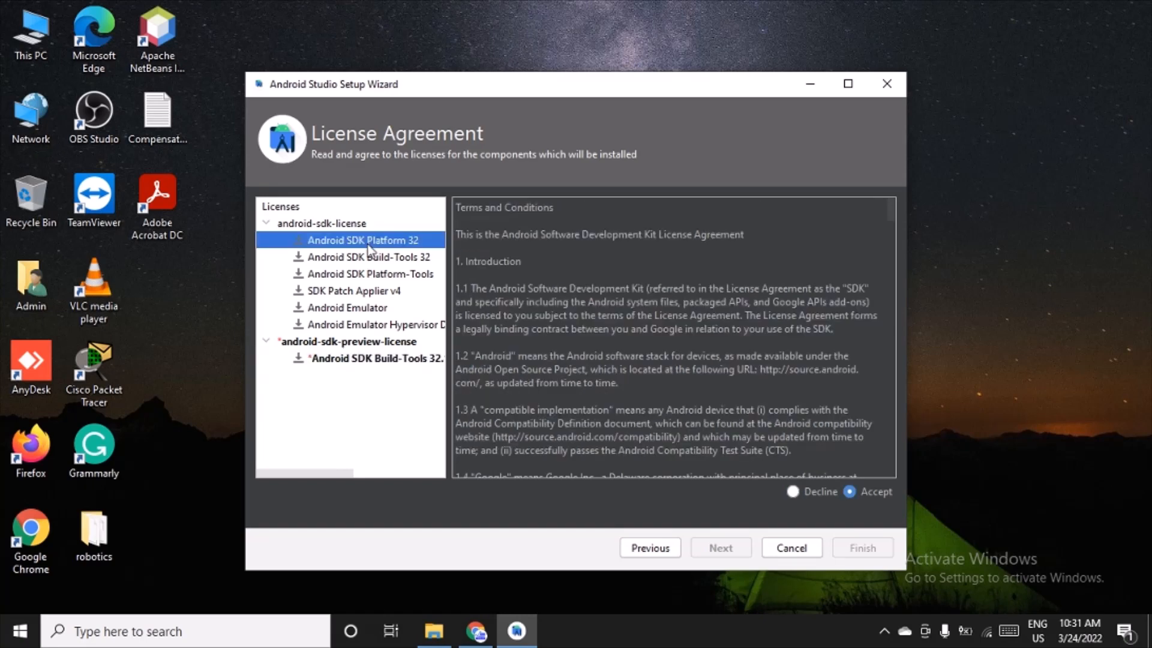
{"action": "left_click", "coordinate": [372, 258]}
{"action": "left_click", "coordinate": [377, 275]}
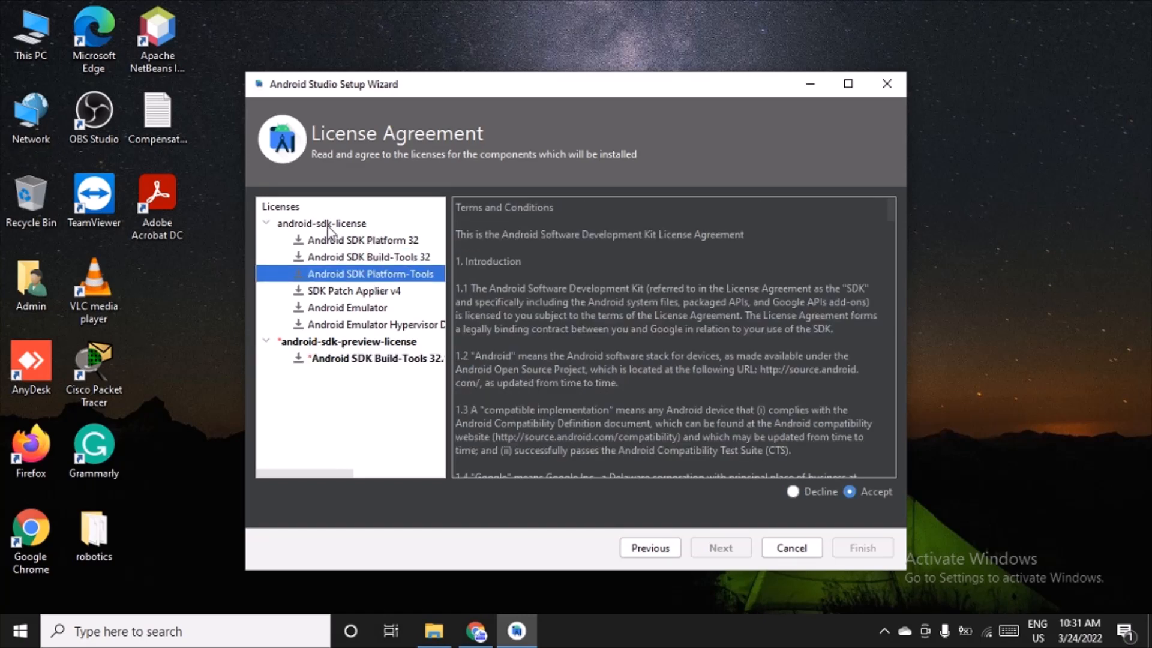
{"action": "left_click", "coordinate": [329, 228]}
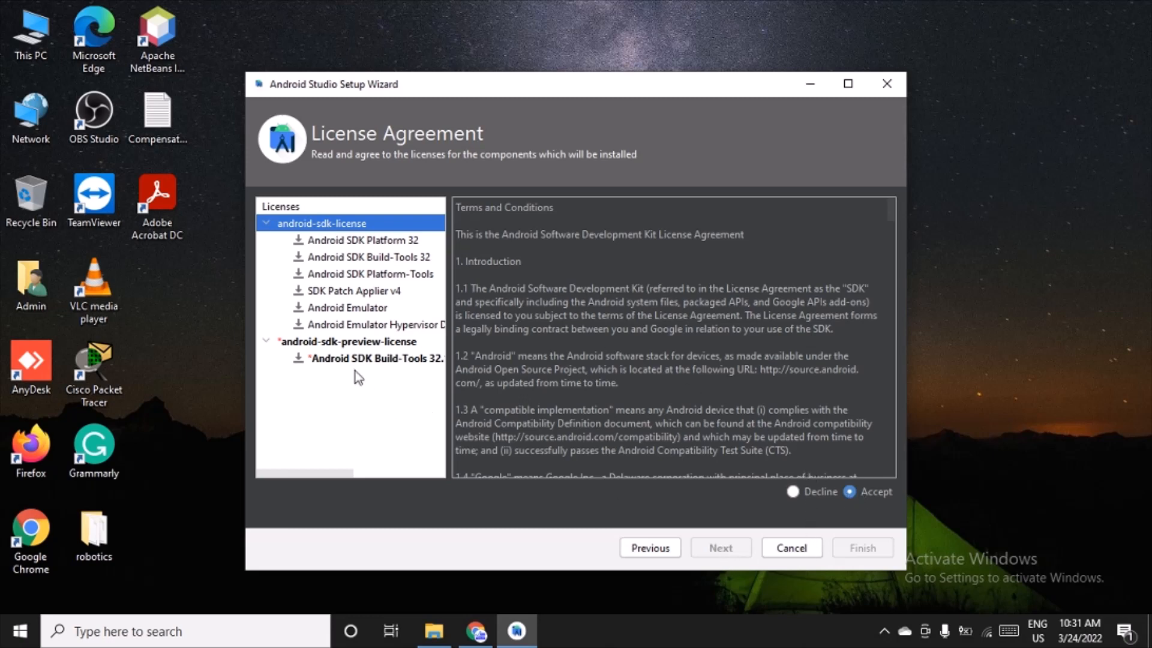
Step: Read through and accept the android-sdk-preview-license, and start downloading the SDK components
{"action": "left_click", "coordinate": [372, 342]}
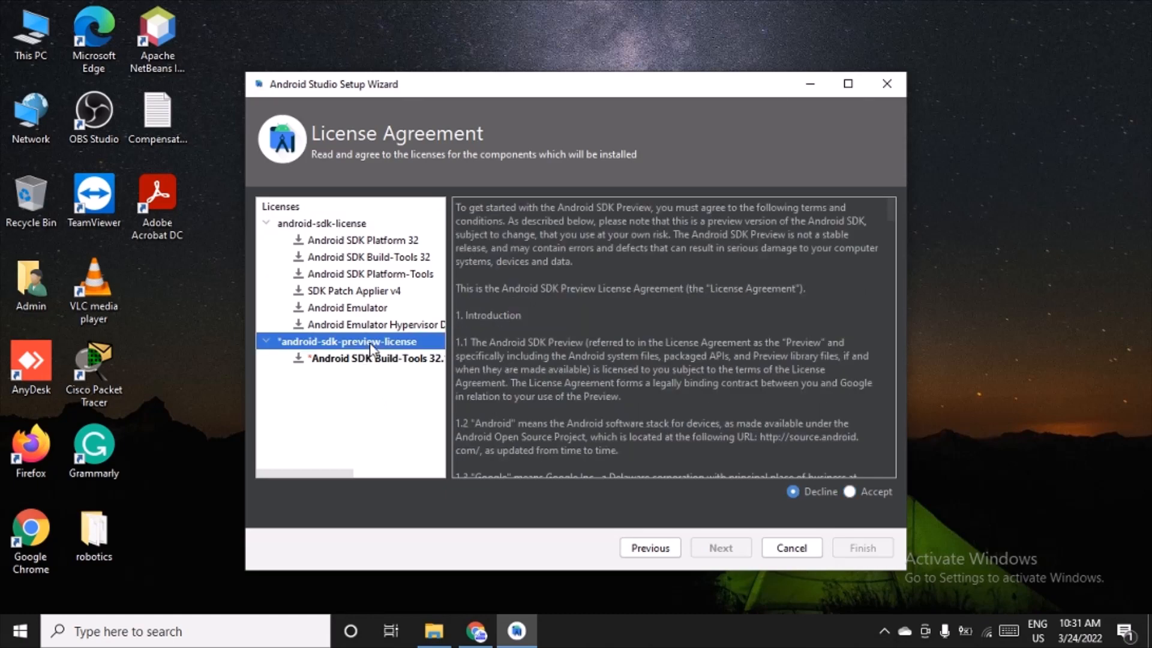
{"action": "scroll", "coordinate": [735, 320], "scroll_direction": "down", "scroll_amount": 15}
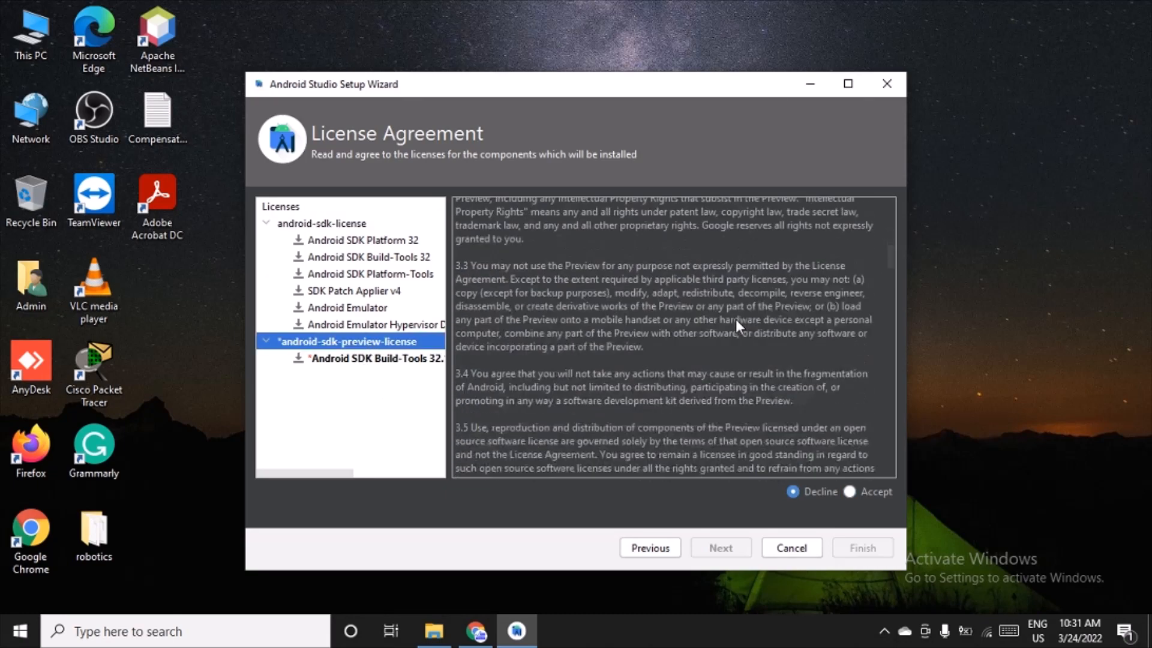
{"action": "scroll", "coordinate": [735, 319], "scroll_direction": "down", "scroll_amount": 15}
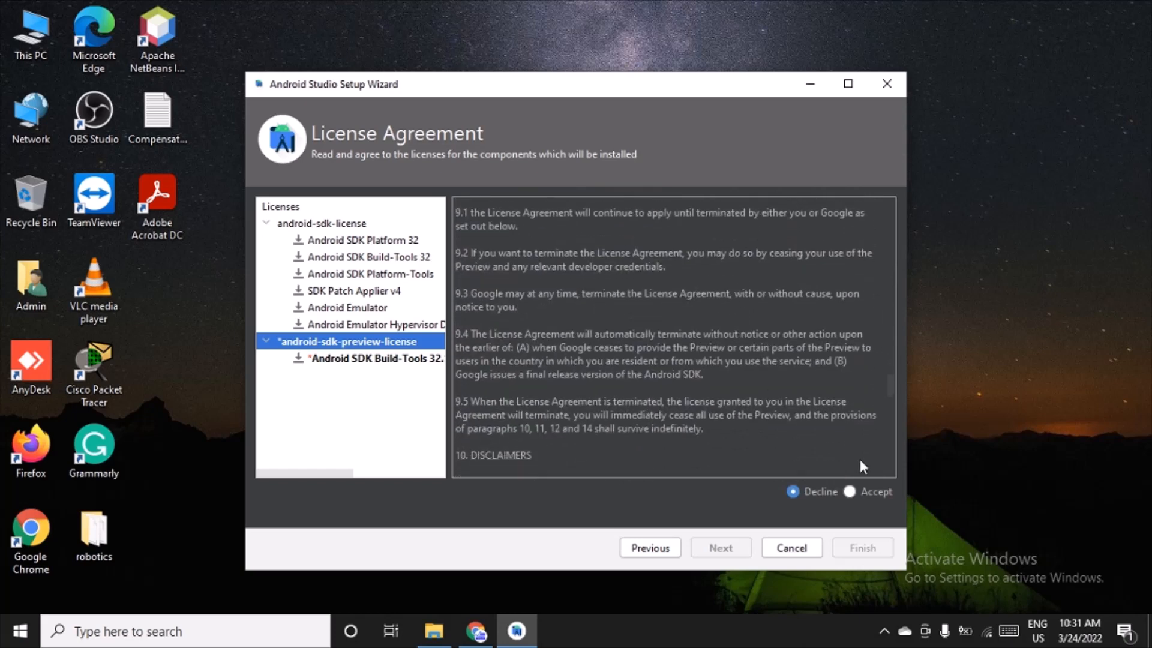
{"action": "left_click", "coordinate": [850, 493]}
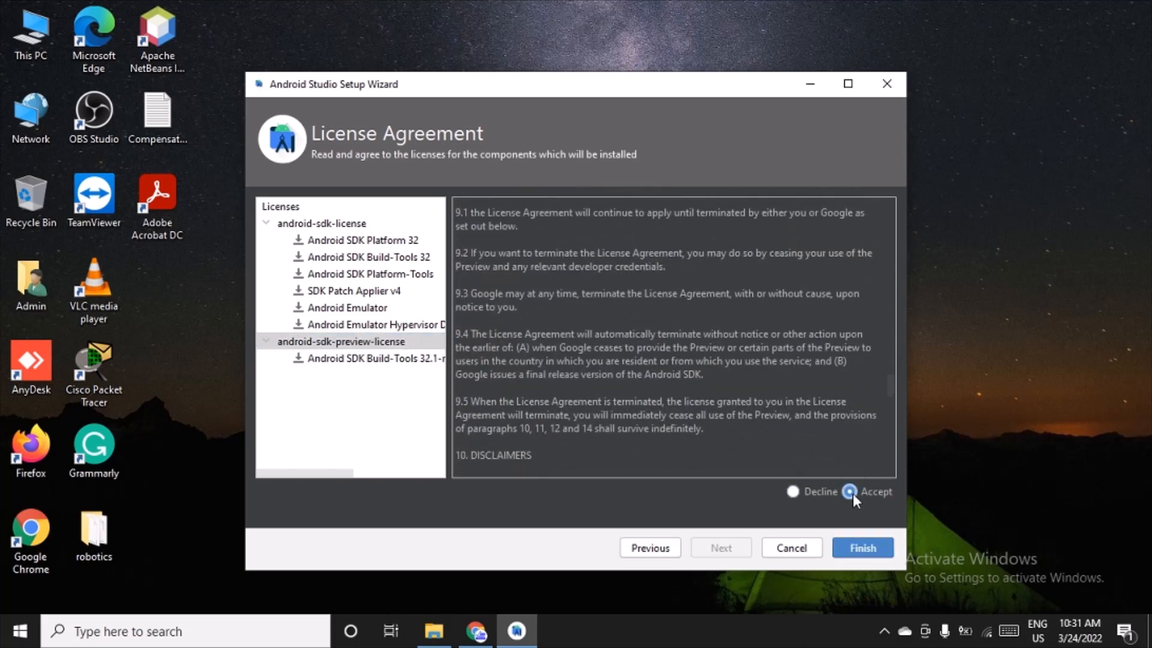
{"action": "left_click", "coordinate": [870, 558]}
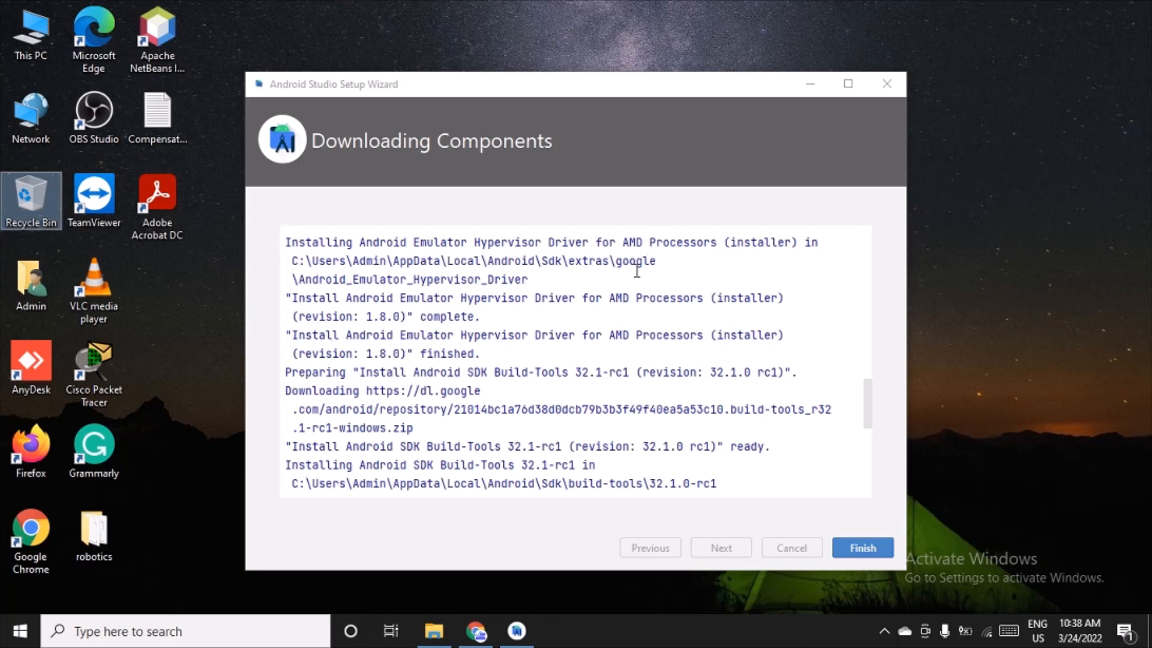
Step: Review the component download log through to its end and finish the setup wizard
{"action": "scroll", "coordinate": [772, 354], "scroll_direction": "down", "scroll_amount": 5}
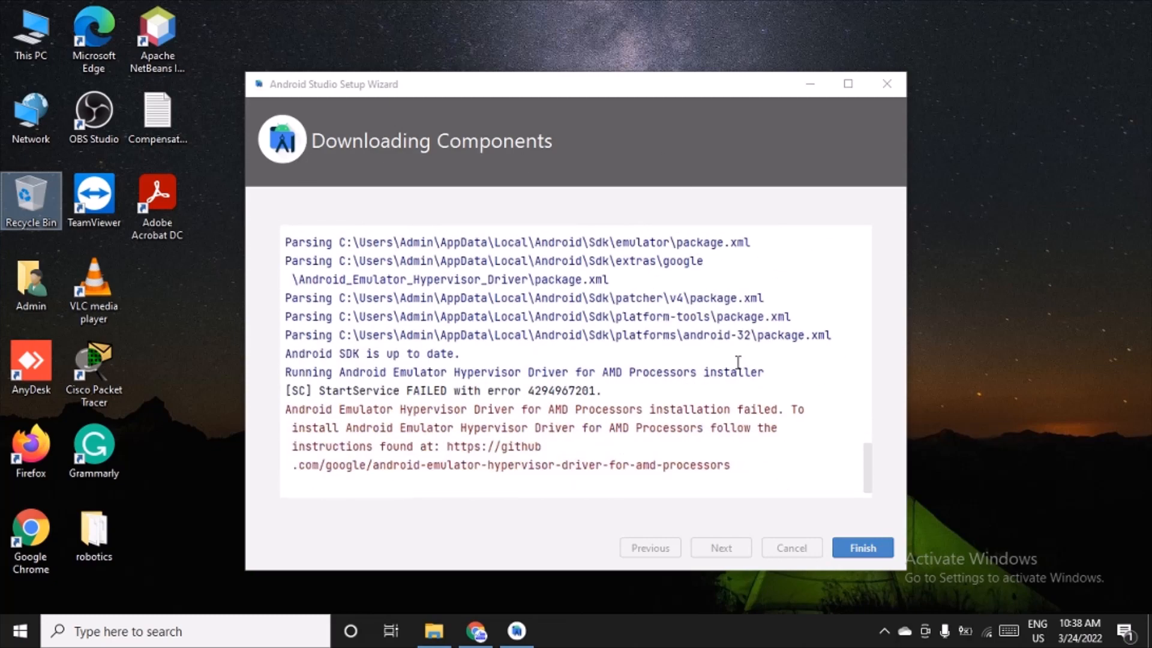
{"action": "scroll", "coordinate": [738, 360], "scroll_direction": "up", "scroll_amount": 5}
{"action": "scroll", "coordinate": [738, 360], "scroll_direction": "down", "scroll_amount": 5}
{"action": "left_click", "coordinate": [863, 548]}
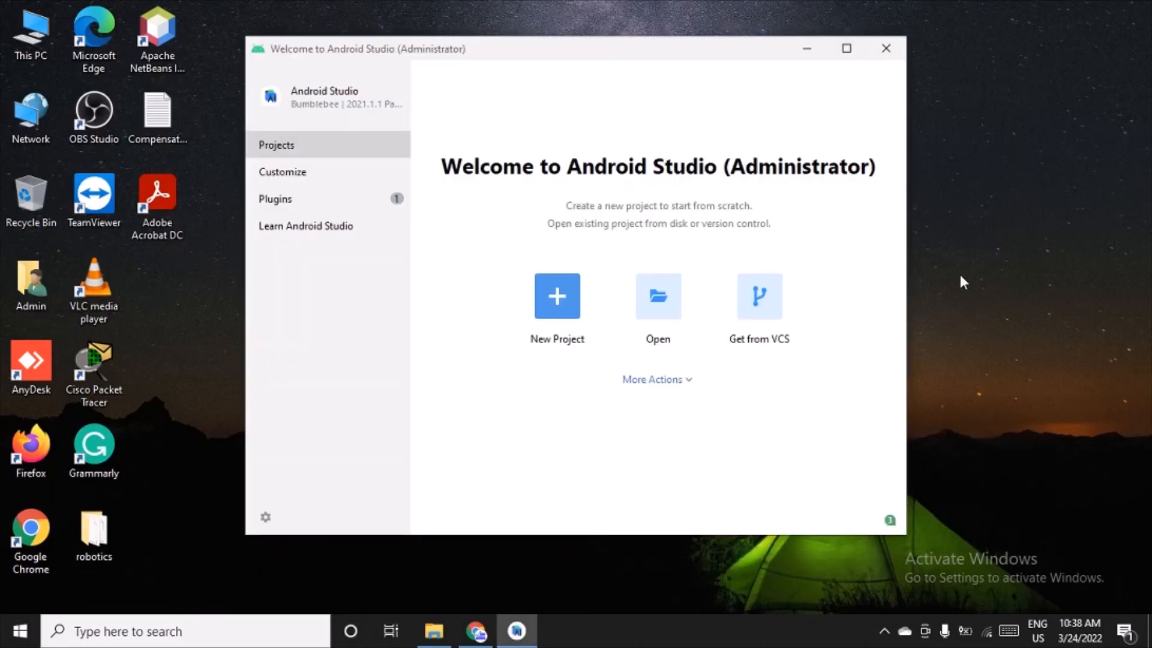